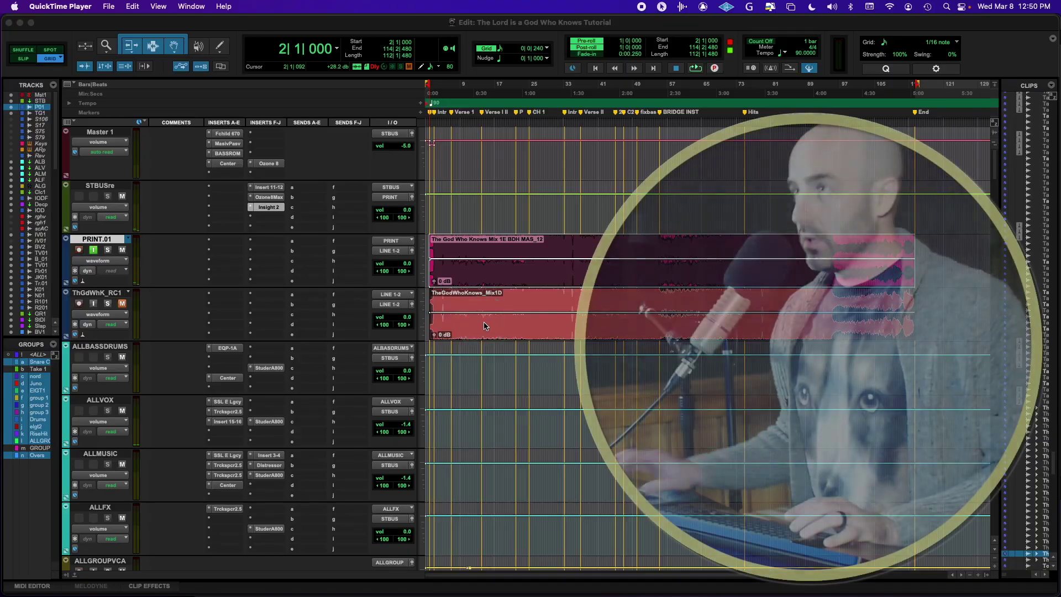
In the Mix window select submixes ALLBASSDRUMS through ALLFX, then show Memory Locations from the Edit window
key(super+Tab)
click(386, 316)
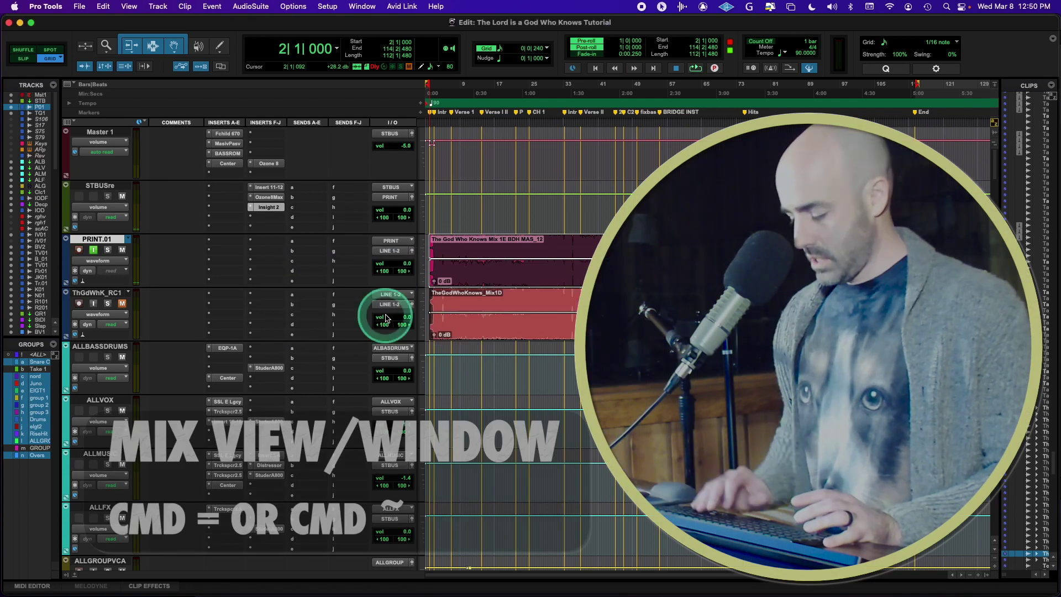
key(super+equal)
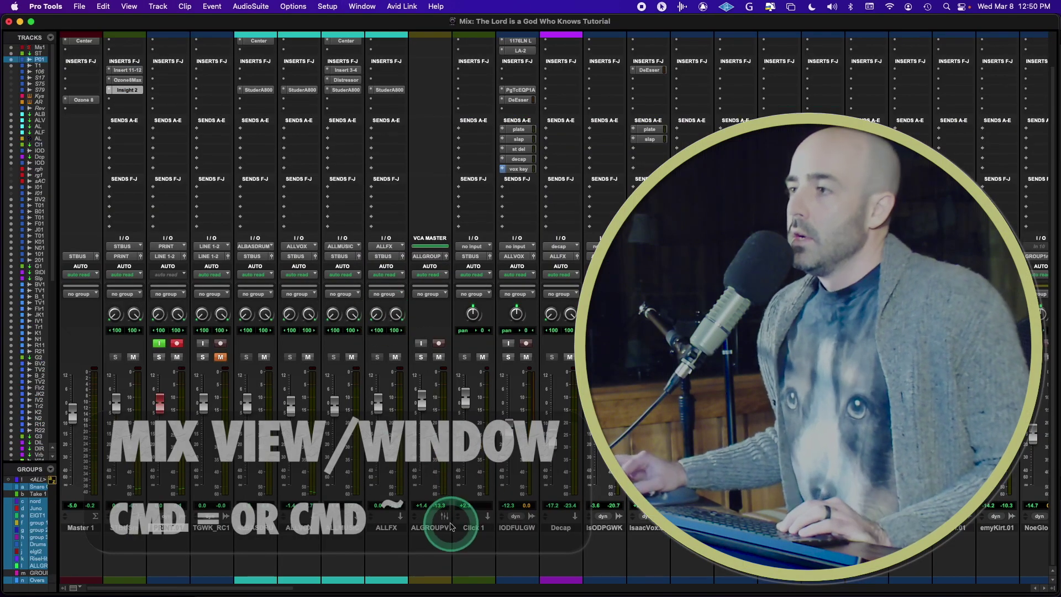
click(255, 528)
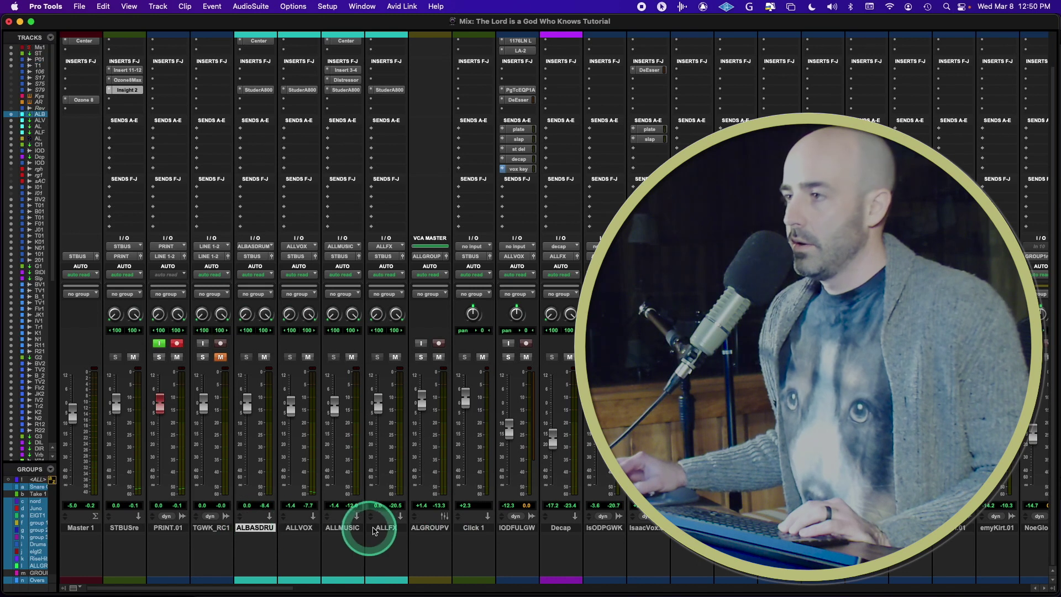
shift+click(386, 527)
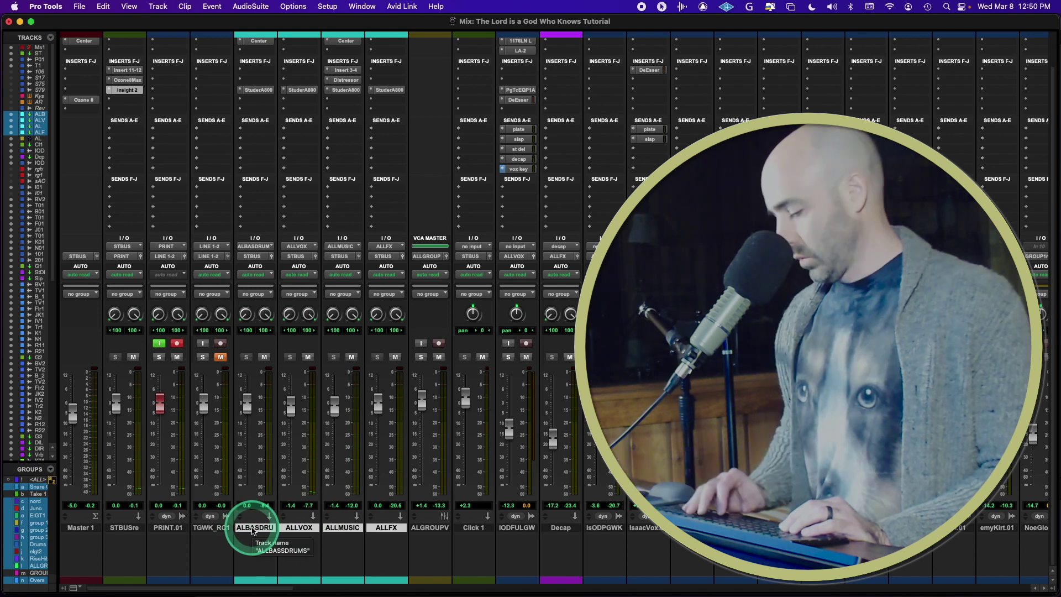
key(super+equal)
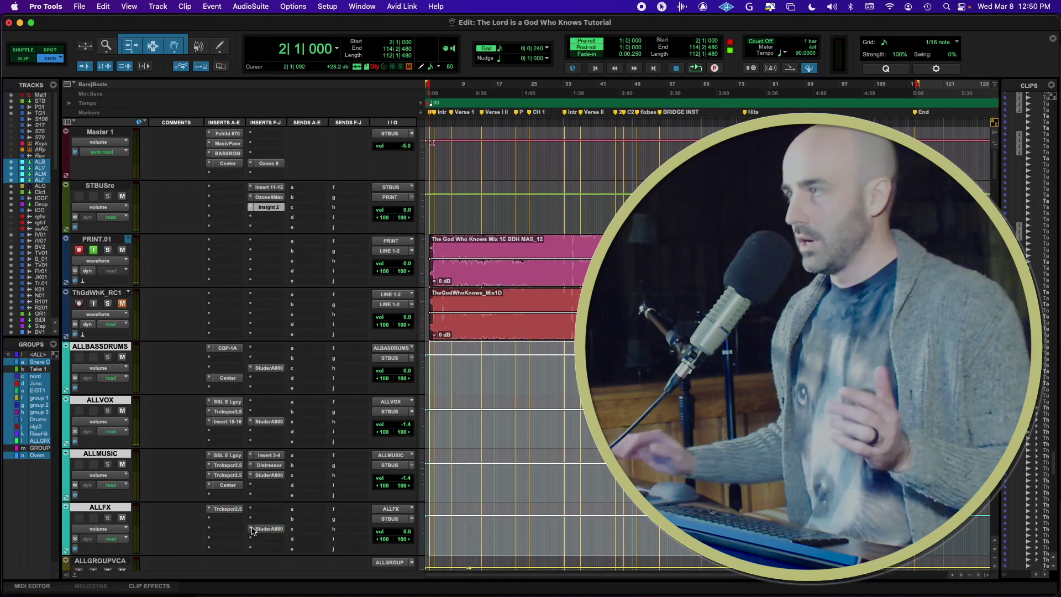
key(super+5)
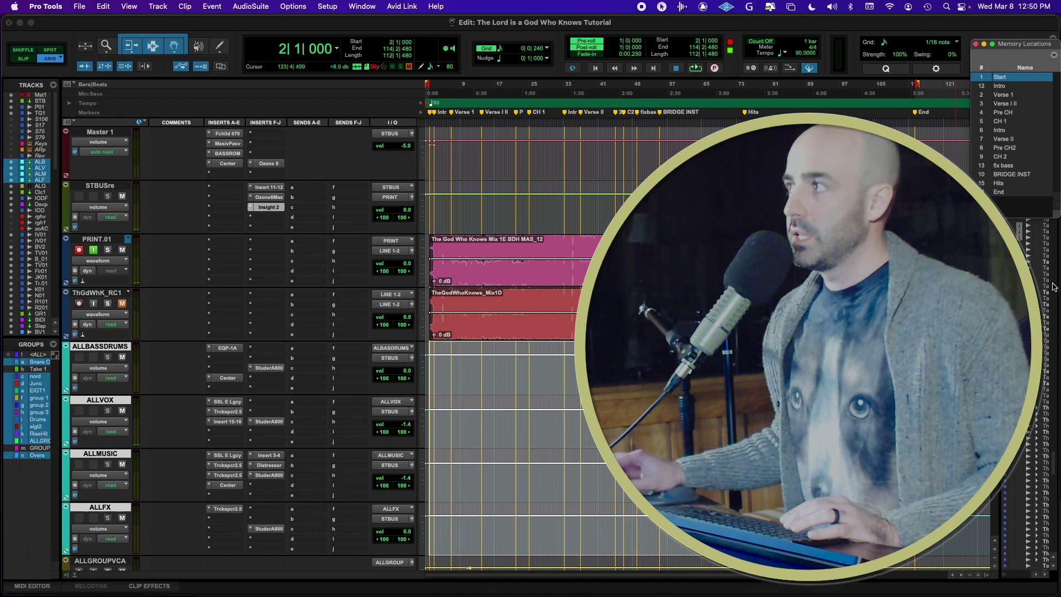
From the CH 2 marker, mute ALLFX, ALLVOX and ALLBASSDRUMS and play ALLMUSIC alone
click(1004, 139)
click(1007, 157)
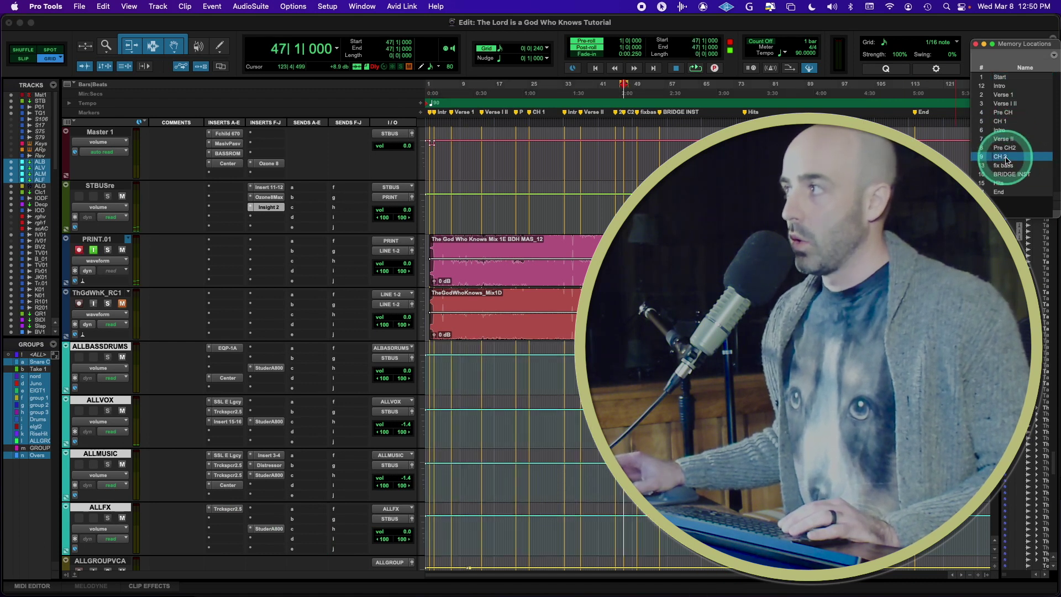
key(super+equal)
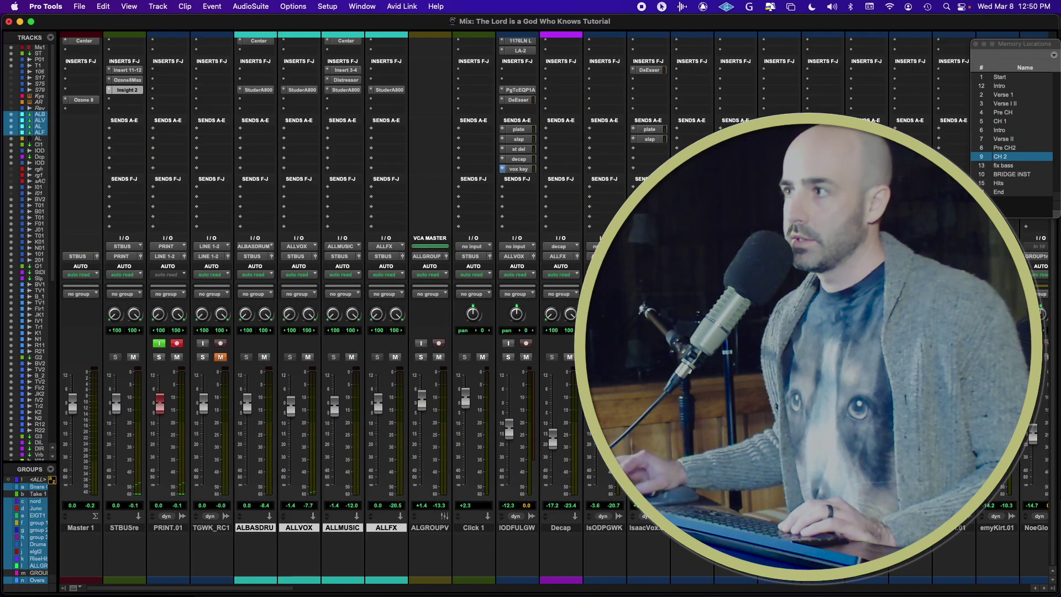
click(393, 357)
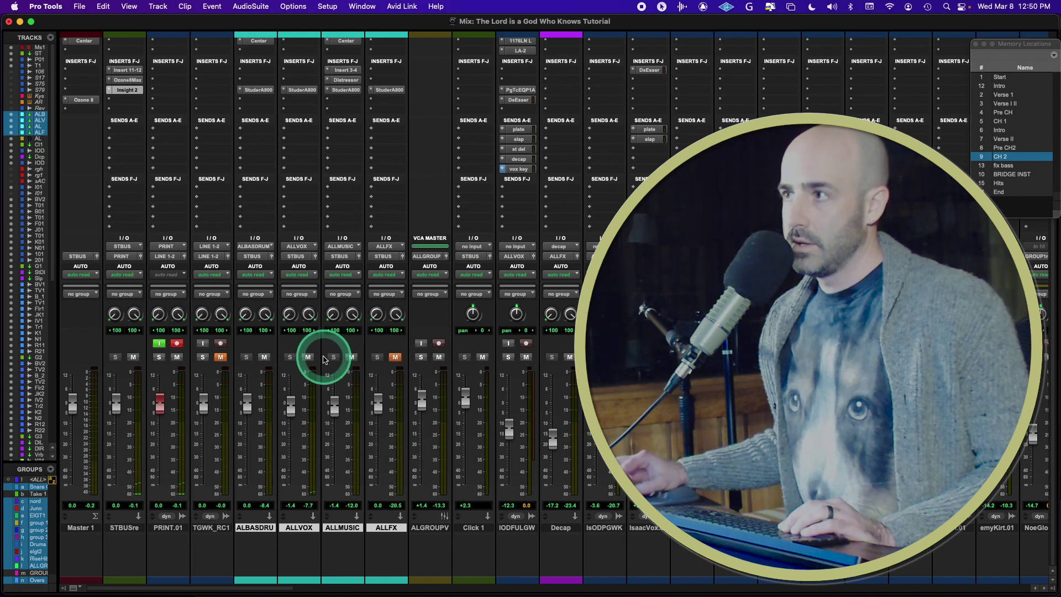
click(308, 357)
click(264, 357)
click(347, 397)
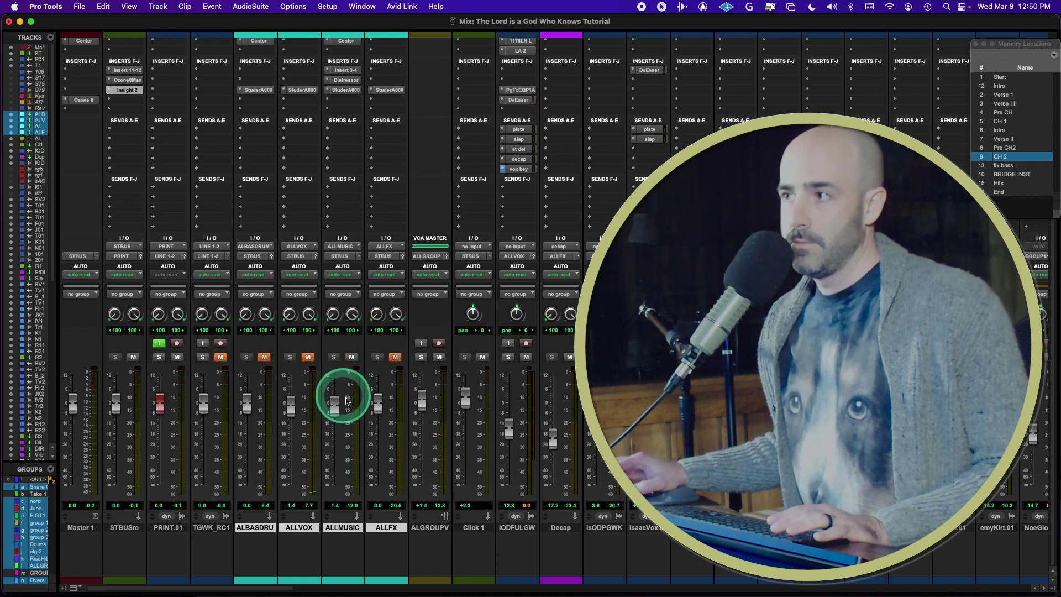
key(space)
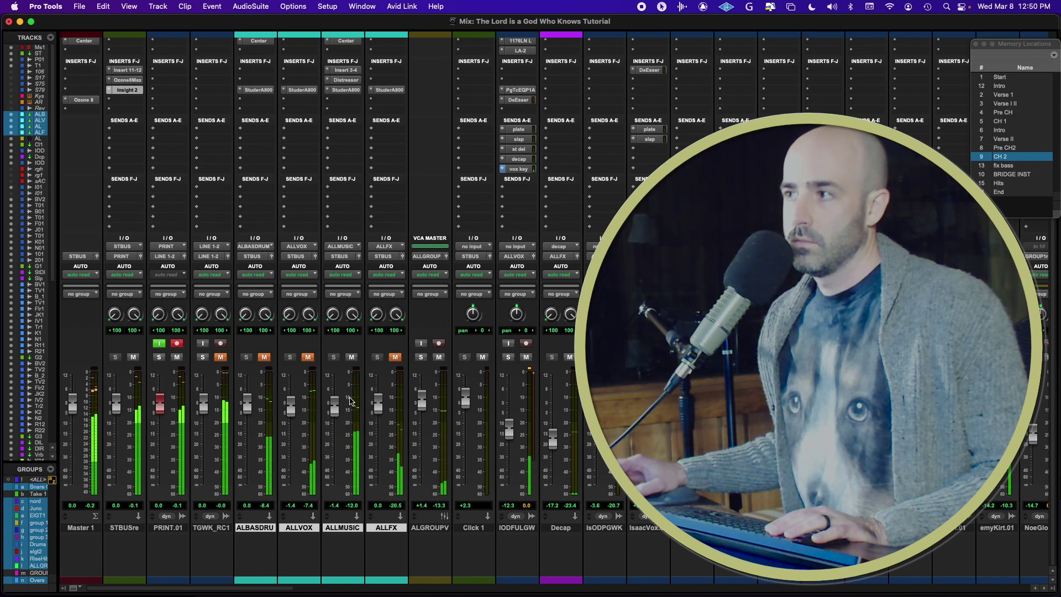
Audition ALLVOX, ALLBASSDRUMS and ALLFX each alone, then unmute all four submixes
click(352, 357)
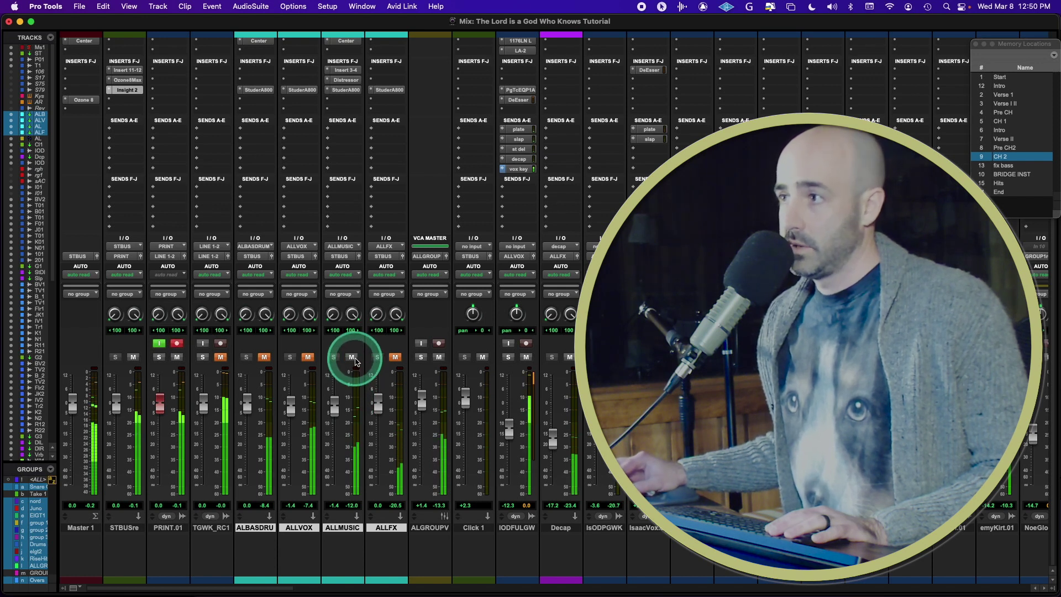
click(308, 357)
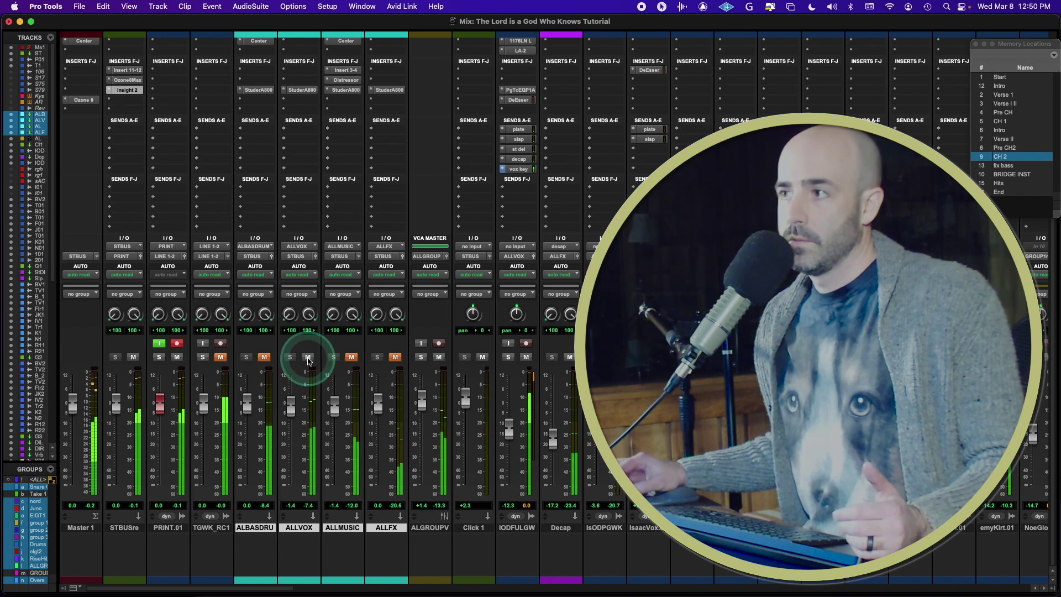
click(308, 357)
click(264, 357)
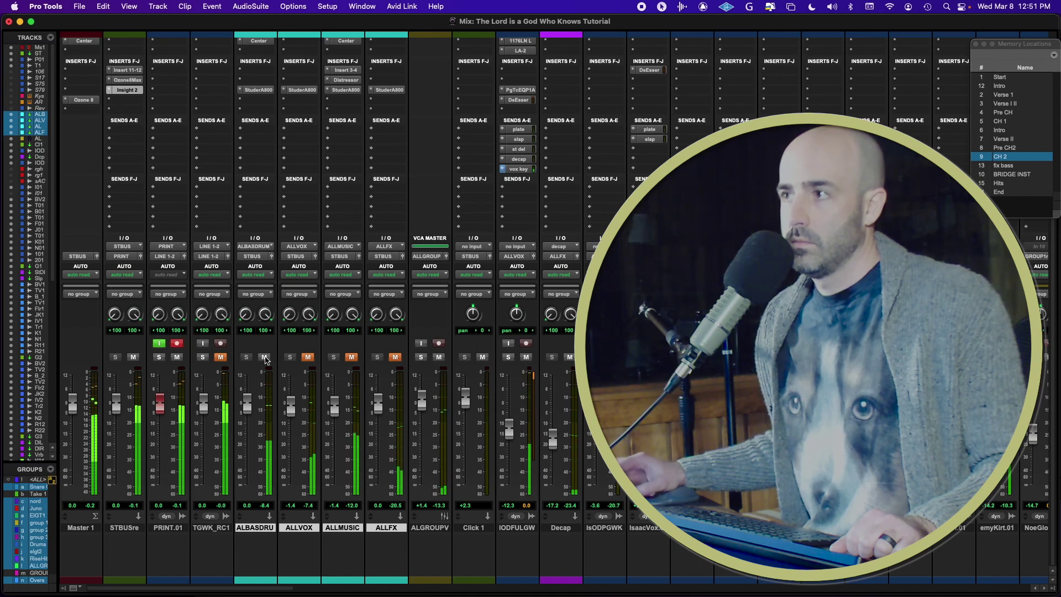
click(265, 357)
click(394, 357)
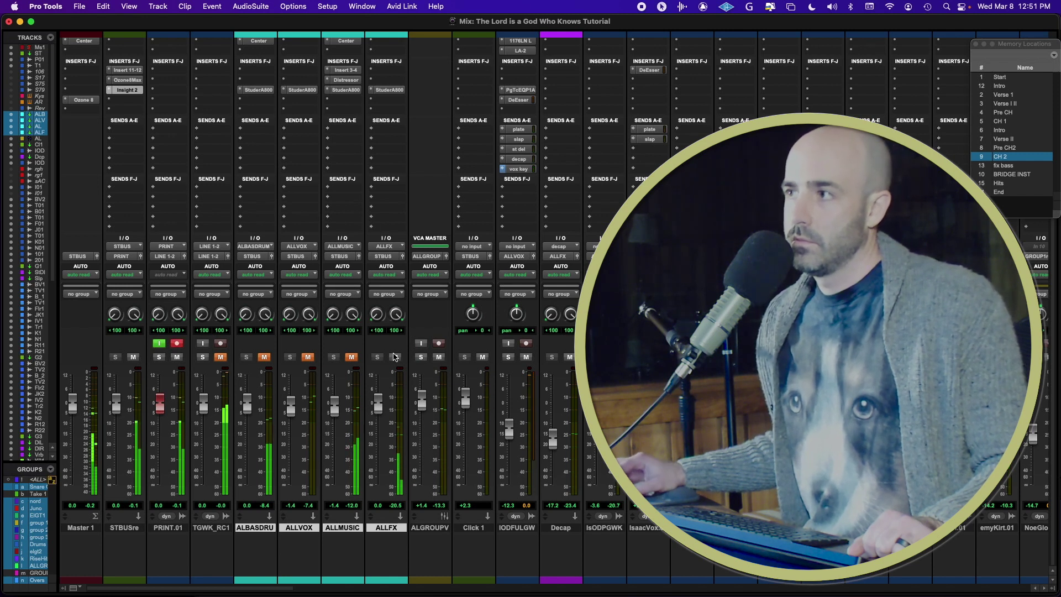
click(395, 357)
alt+shift+click(352, 357)
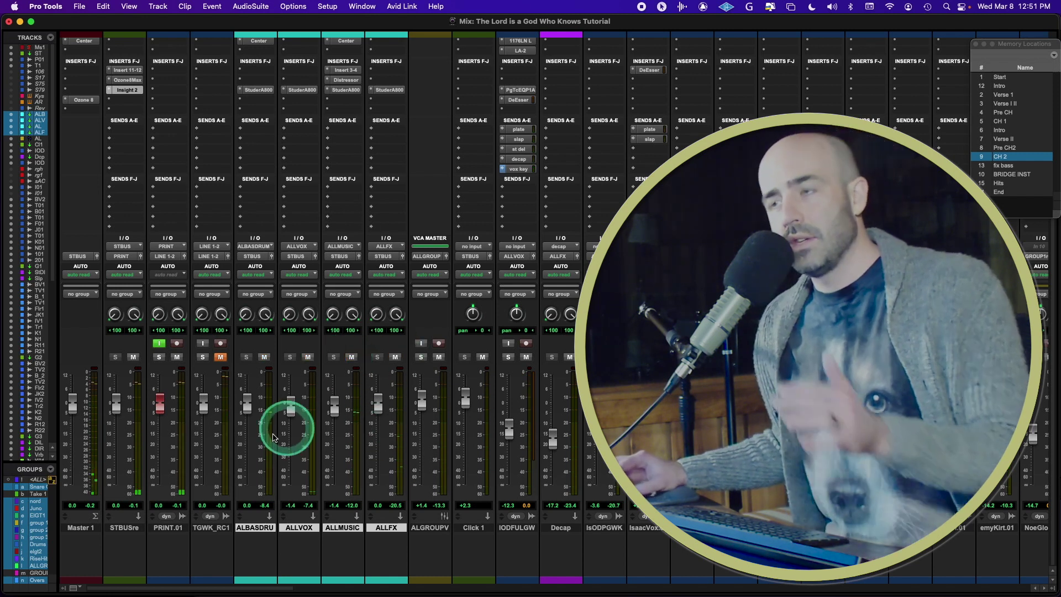
click(291, 532)
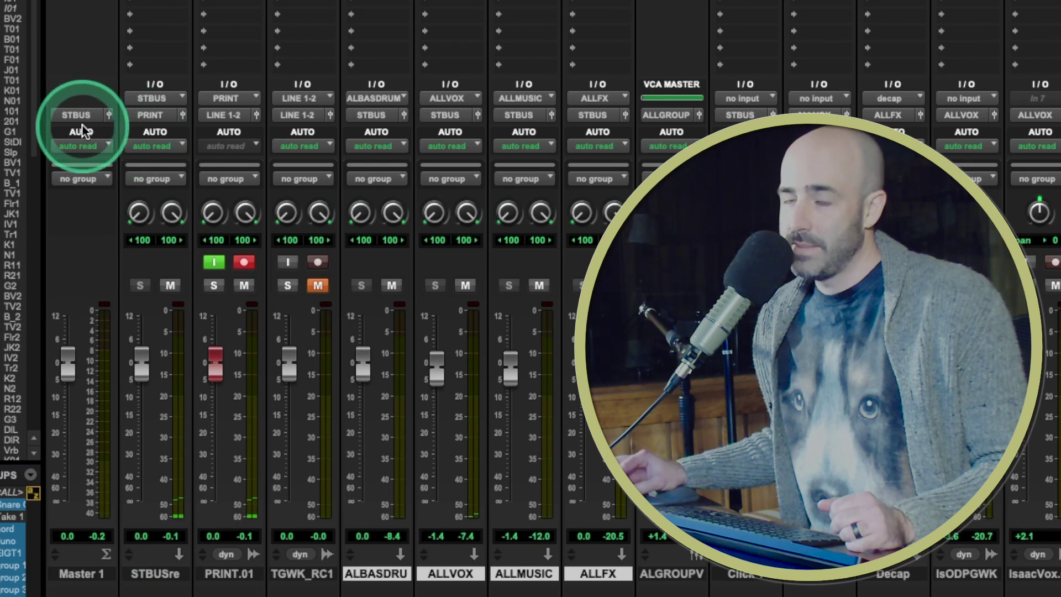
Record-arm PRINT.01, toggle its mute on and back off, and stop playback in the Edit window
scroll(81, 131, up, 3)
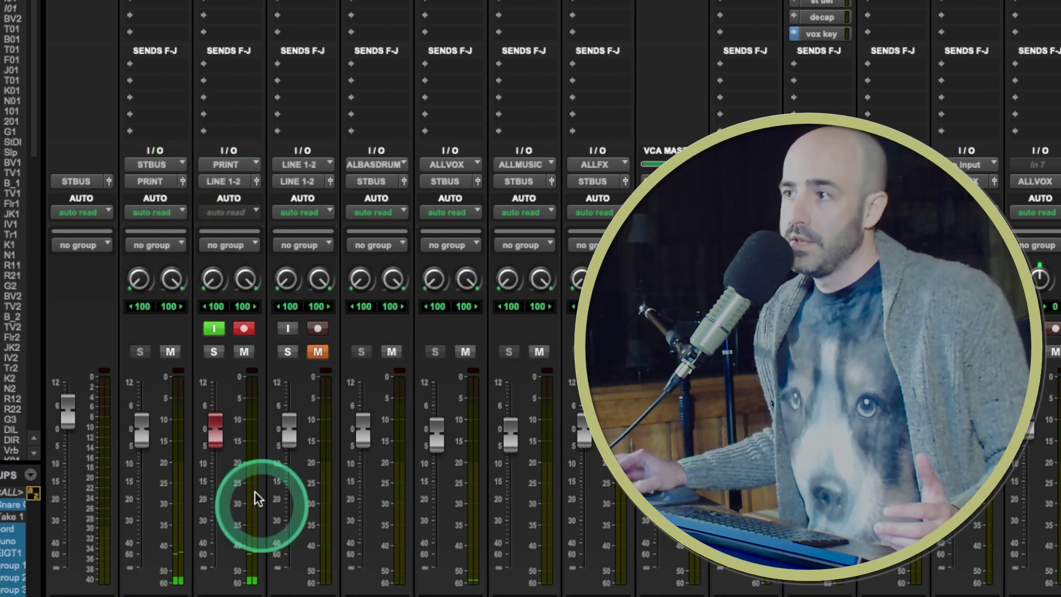
scroll(254, 492, down, 3)
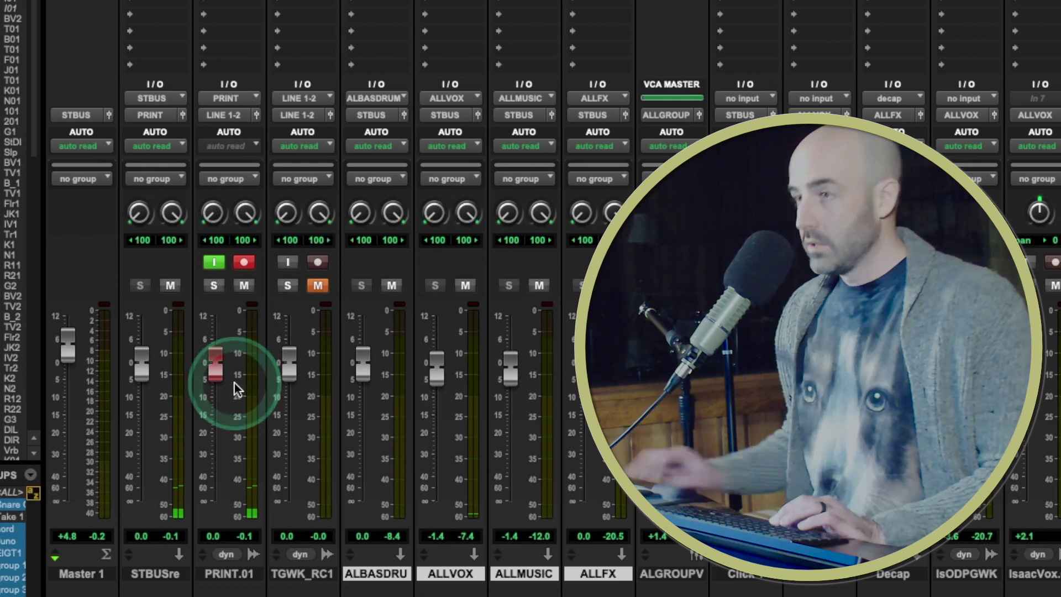
click(235, 574)
click(243, 263)
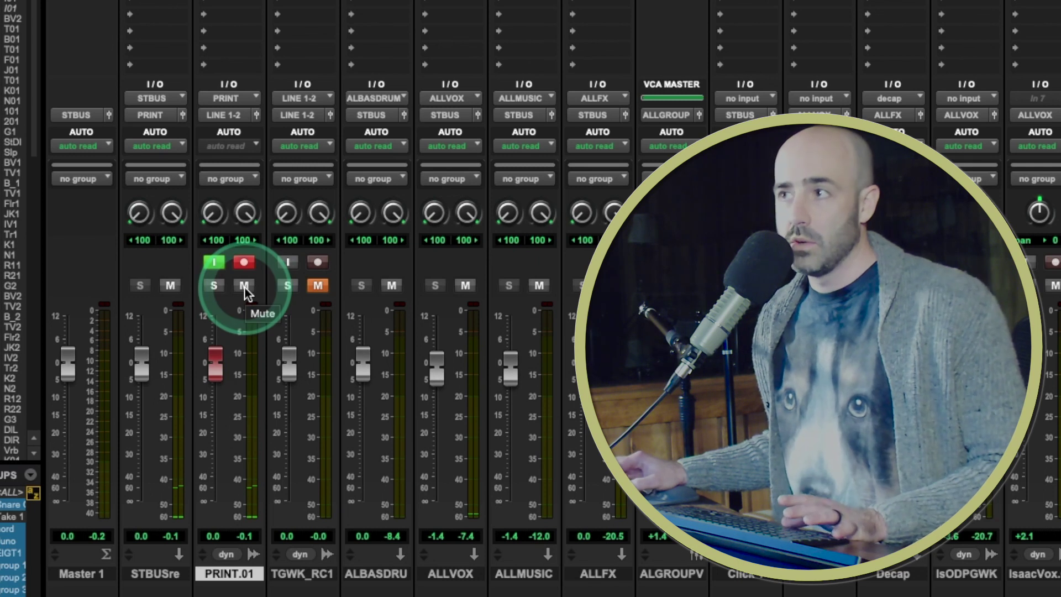
click(244, 286)
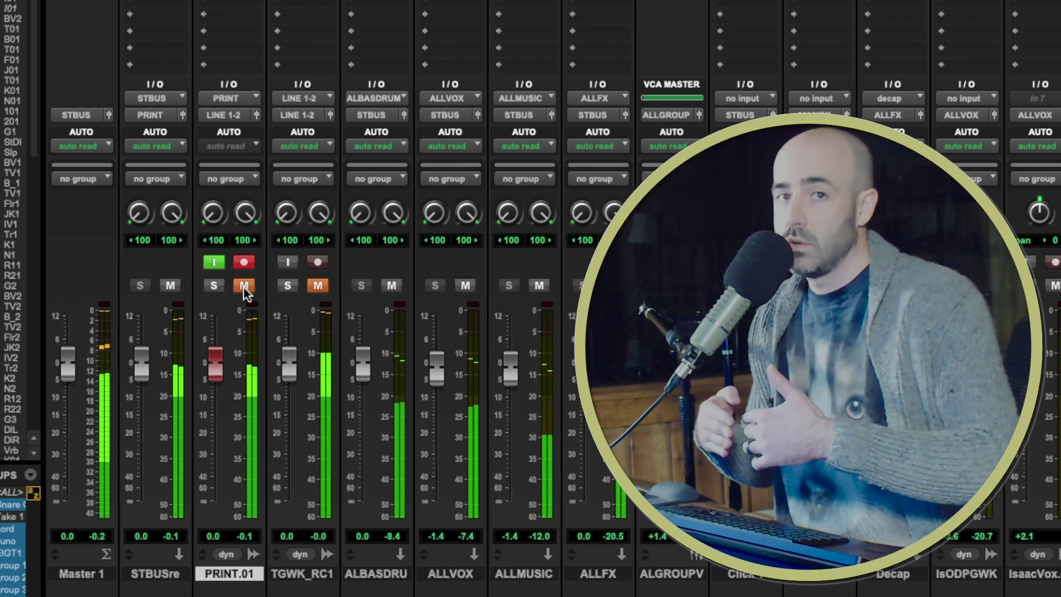
click(244, 287)
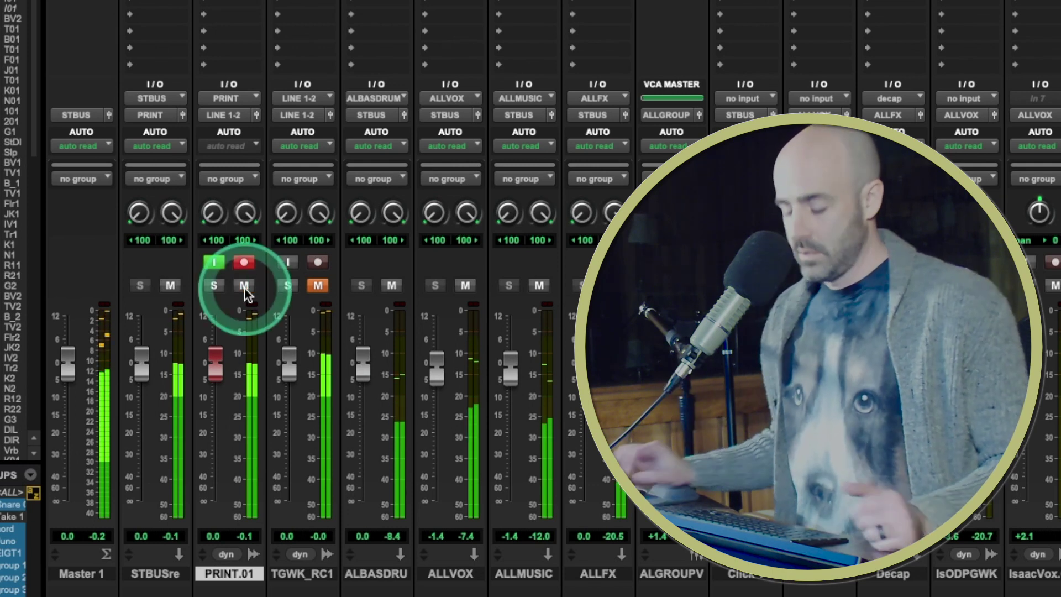
click(176, 362)
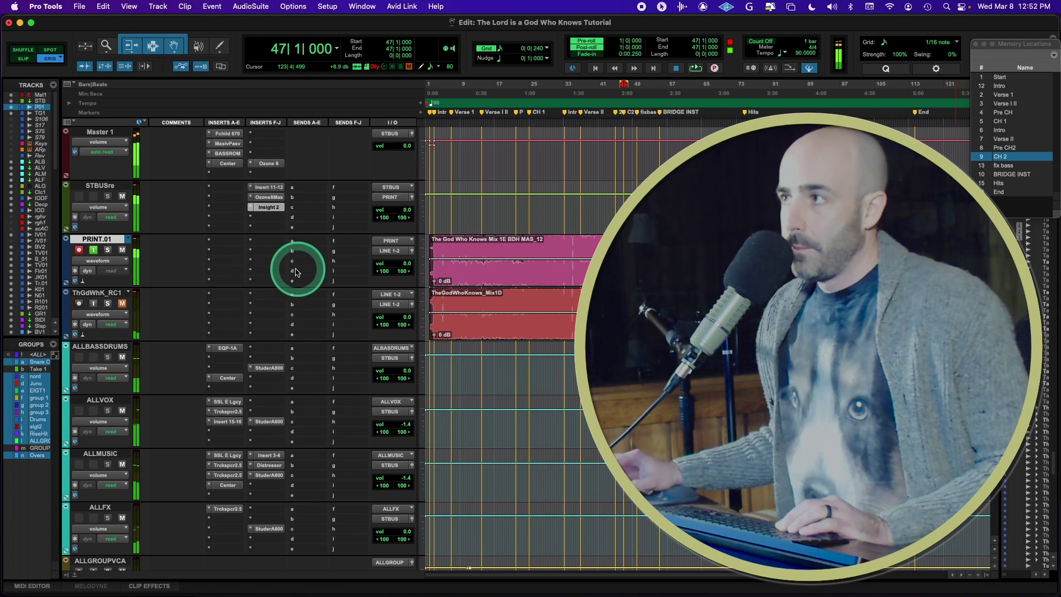
key(space)
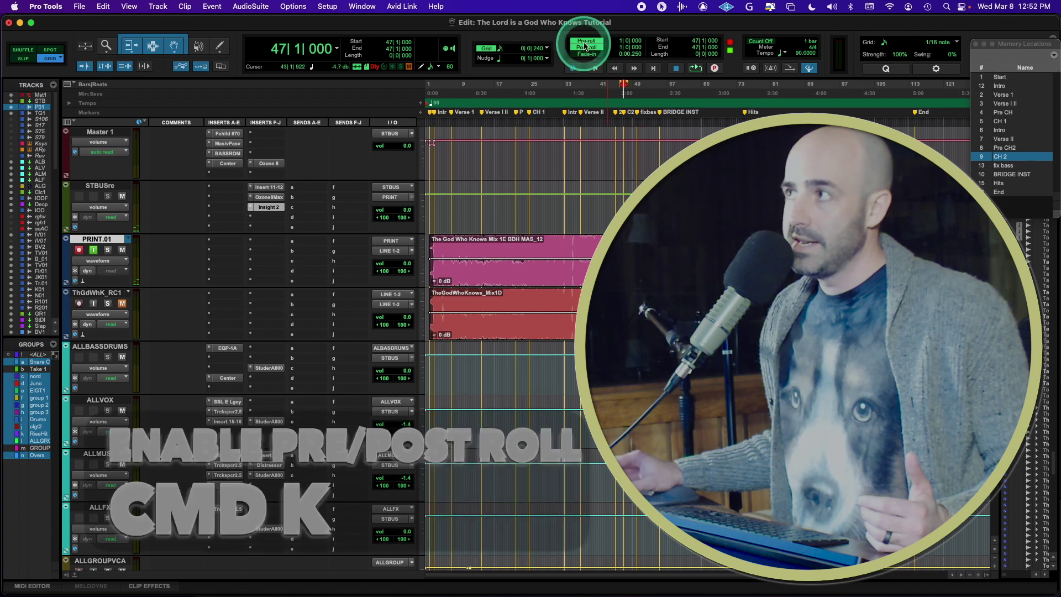
Select the whole song from 2|1|000 to 114|2|480, fit it, then zoom into the intro bars
click(601, 228)
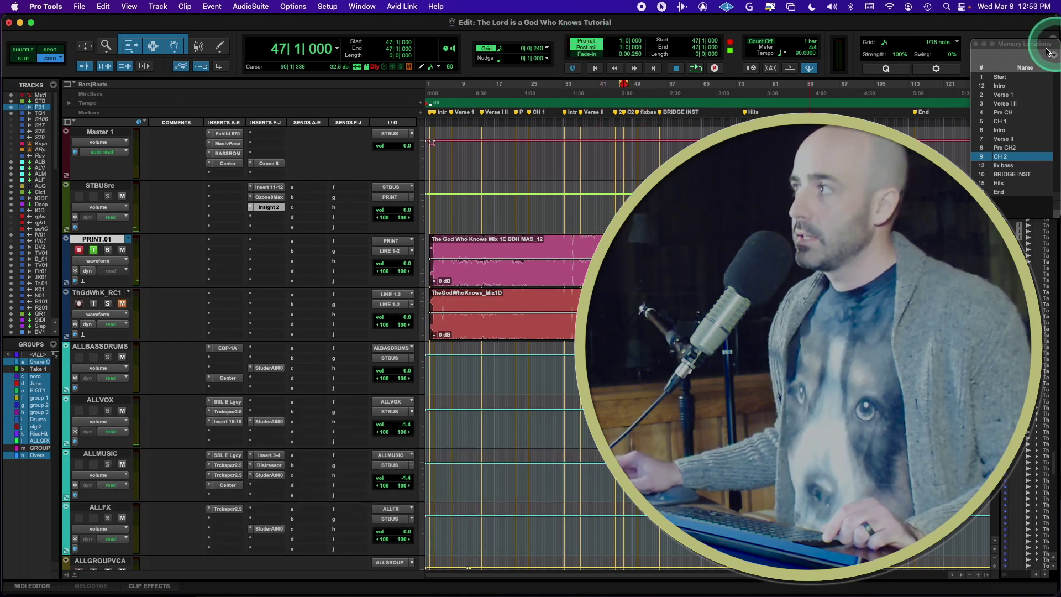
click(1005, 78)
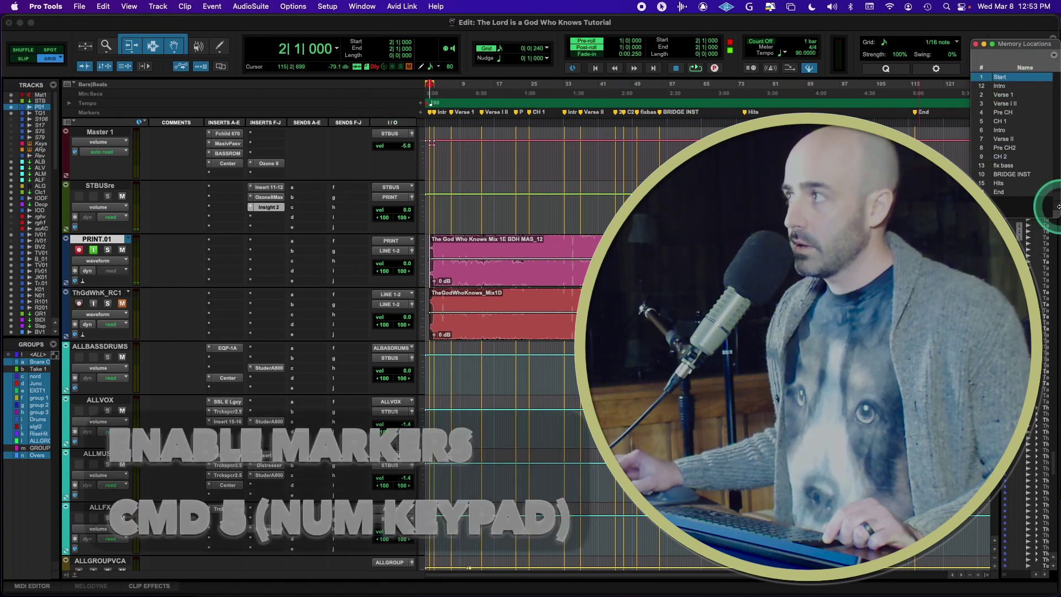
shift+click(1008, 193)
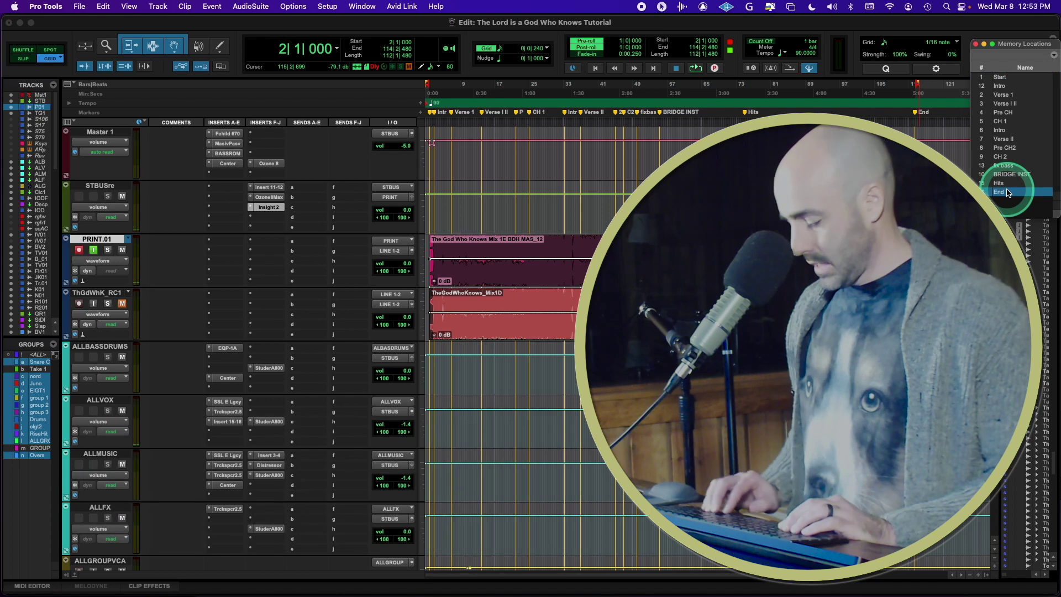
key(super+bracketright)
key(super+bracketright)
key(super+bracketright)
key(super+bracketright)
key(super+bracketright)
key(super+bracketright)
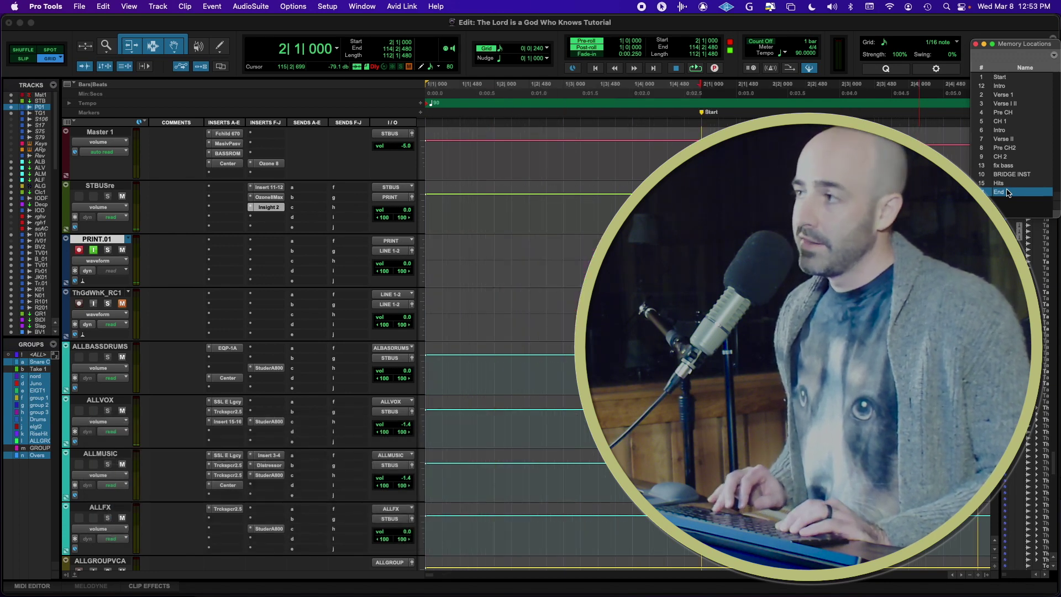
key(Right)
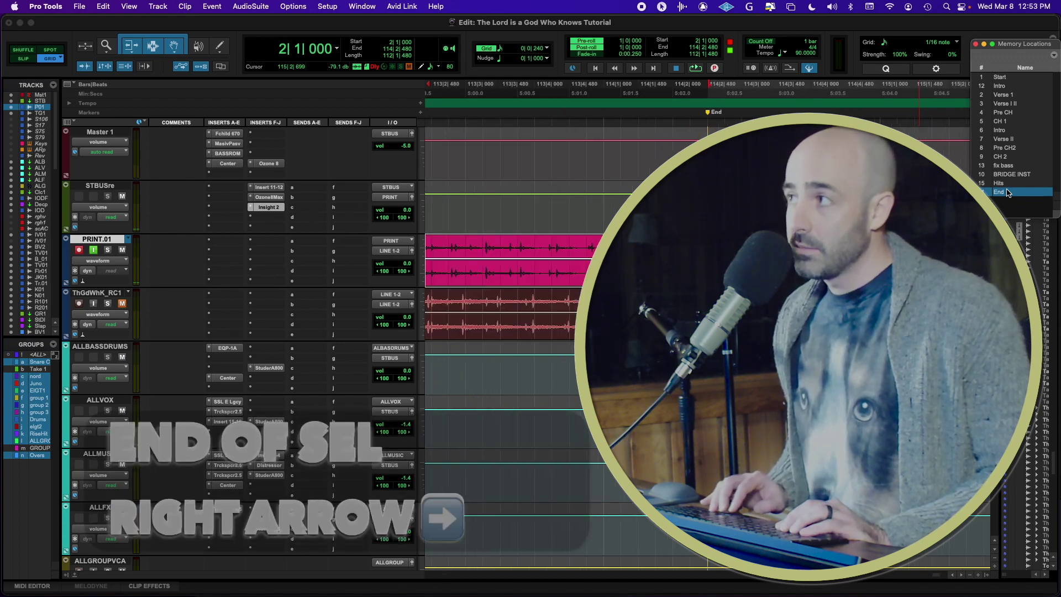
key(Left)
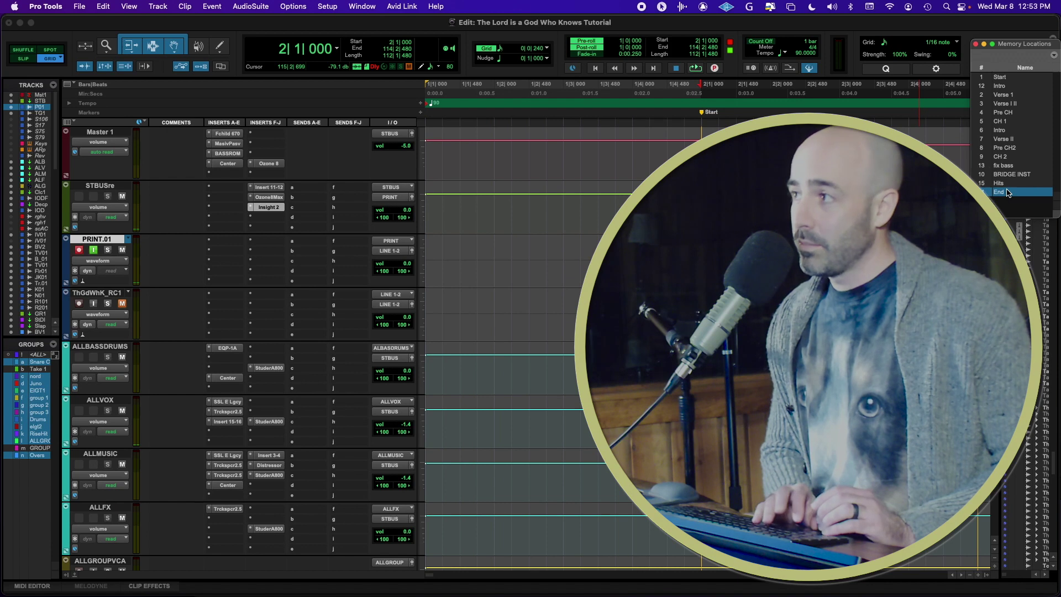
key(alt+f)
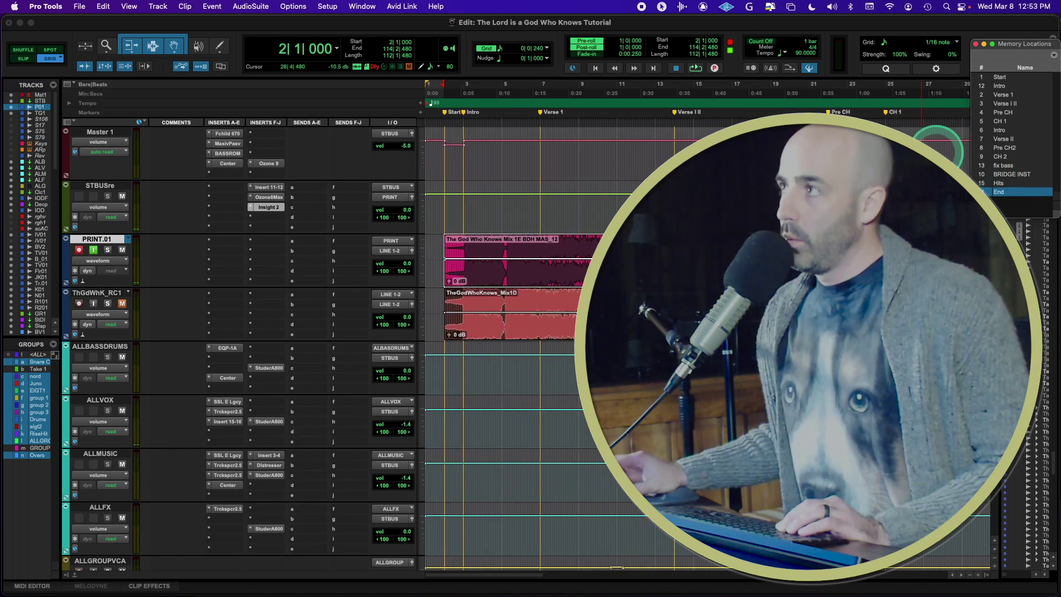
key(super+bracketright)
key(super+bracketright)
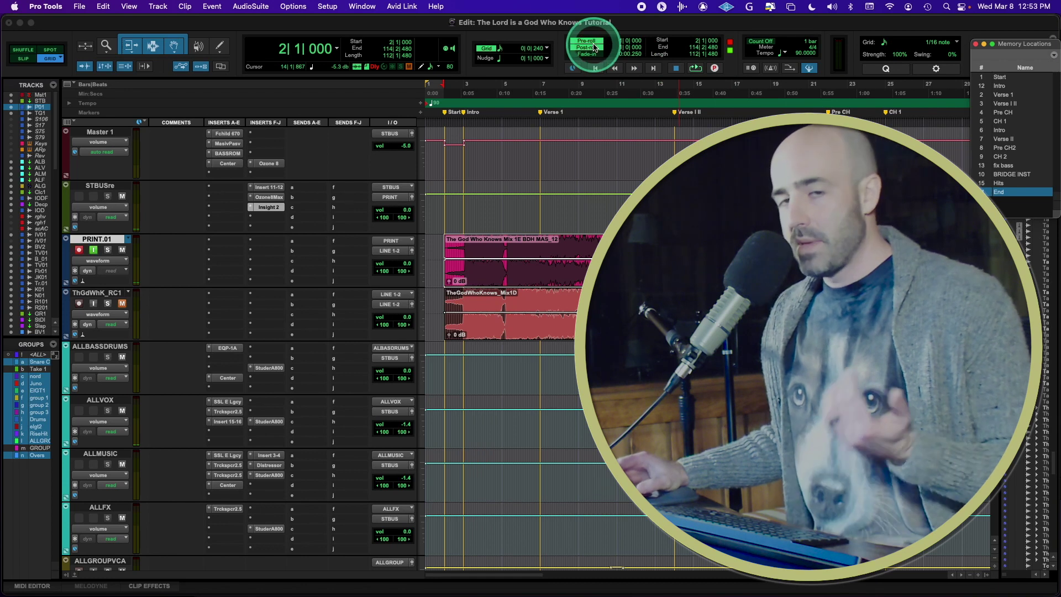
click(616, 72)
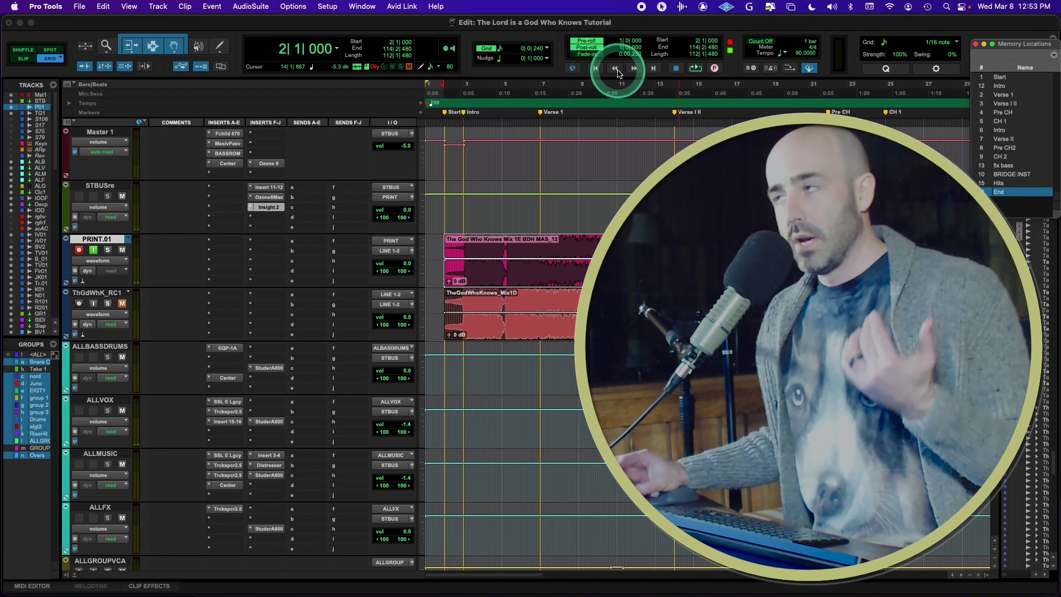
click(592, 48)
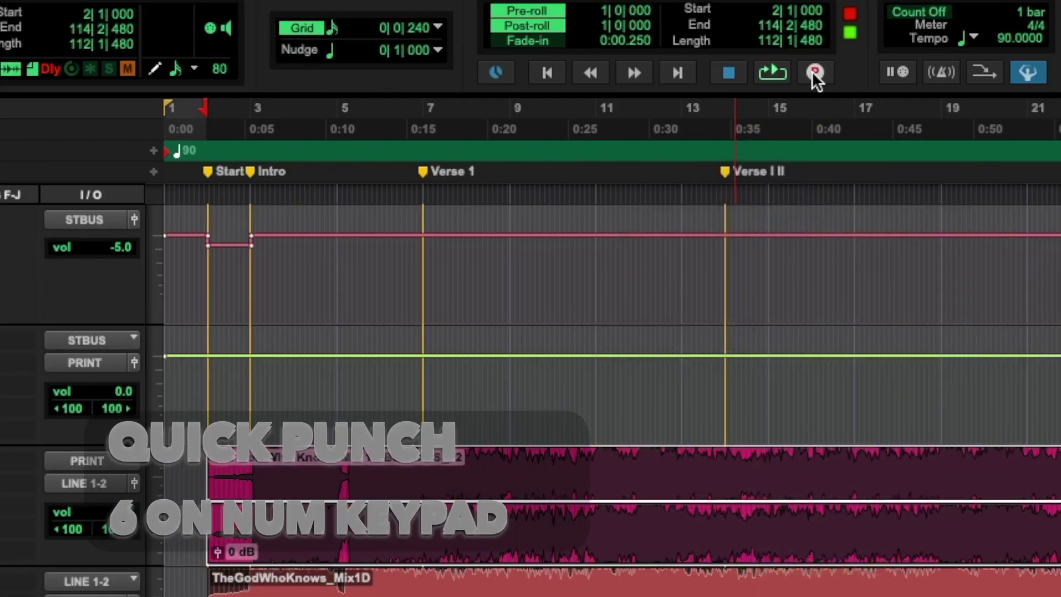
click(834, 108)
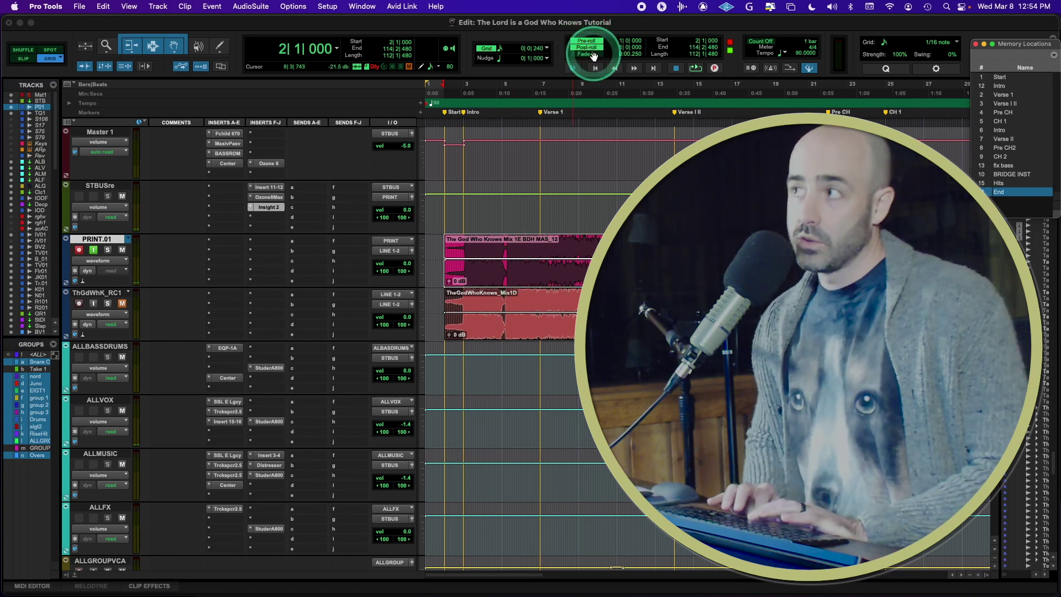
With pre/post-roll on, punch-record a take onto PRINT.01, creating PRINT.01_07-01
key(super+k)
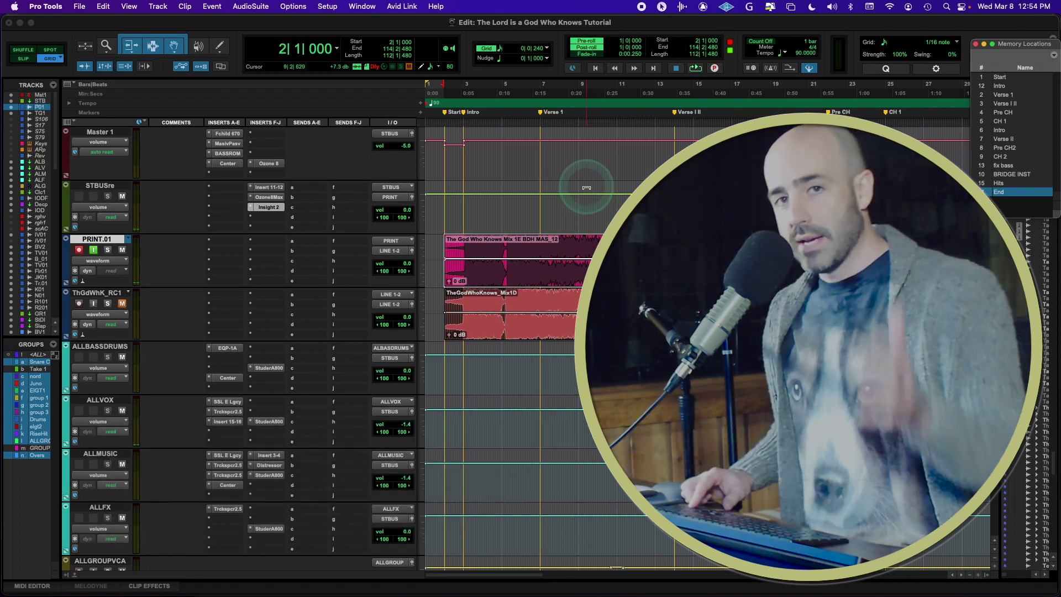
key(KP_3)
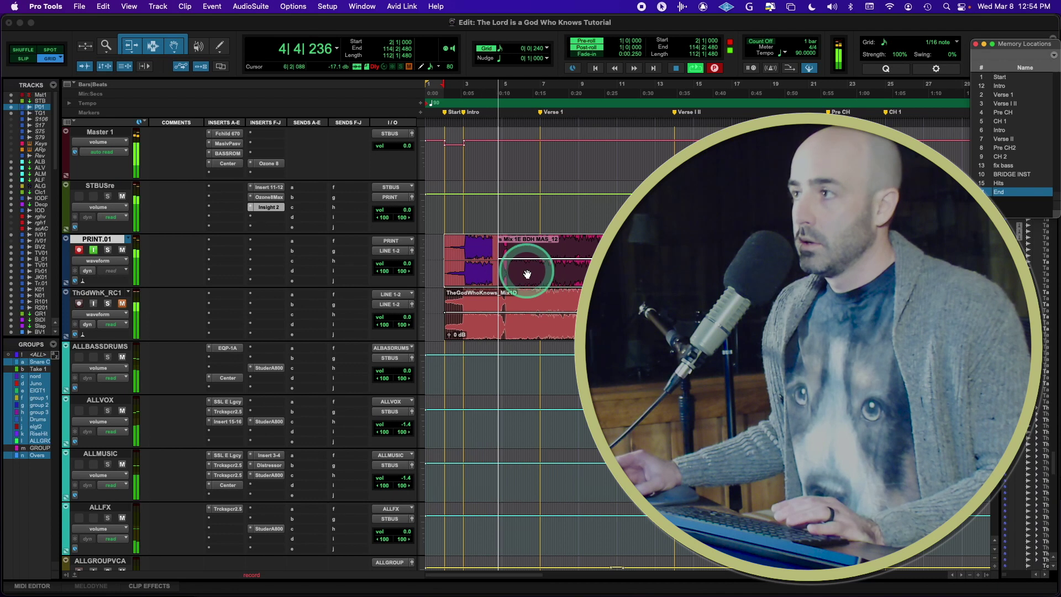
key(space)
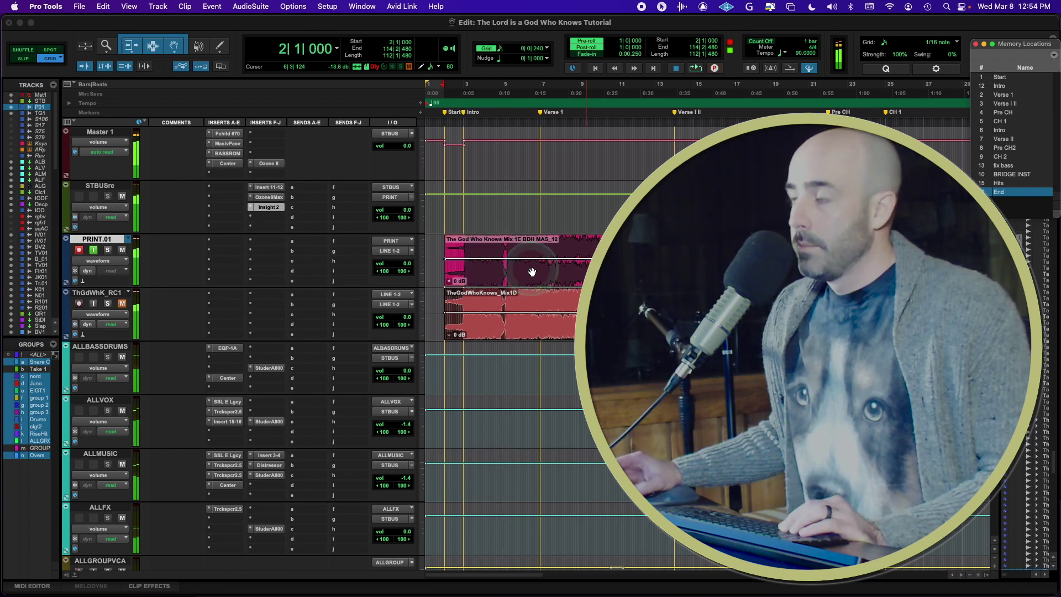
Check the new clip's seam and set the insertion point at bar 7, zoomed in
click(496, 281)
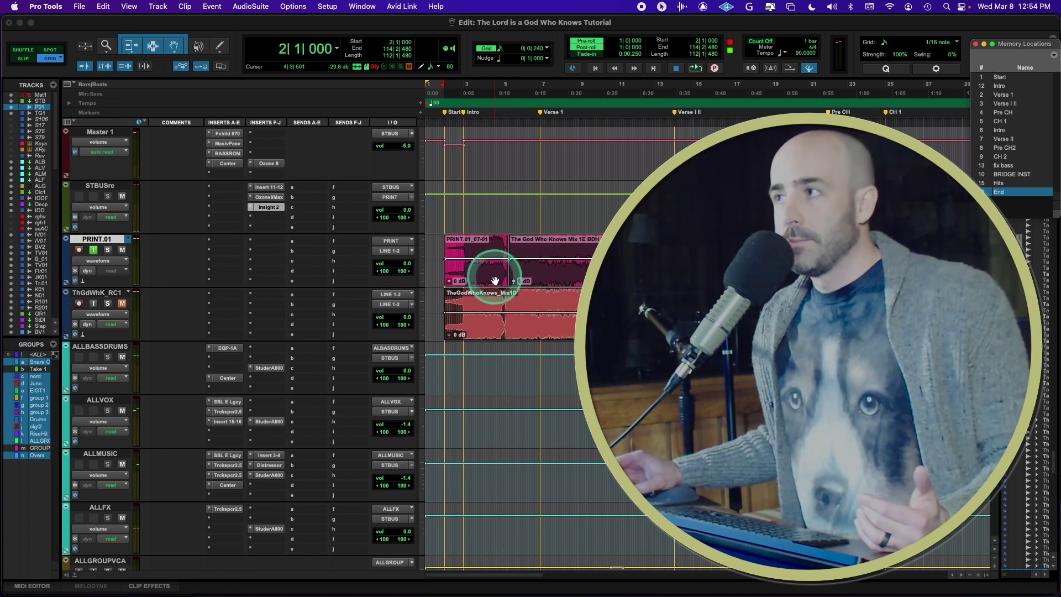
click(505, 256)
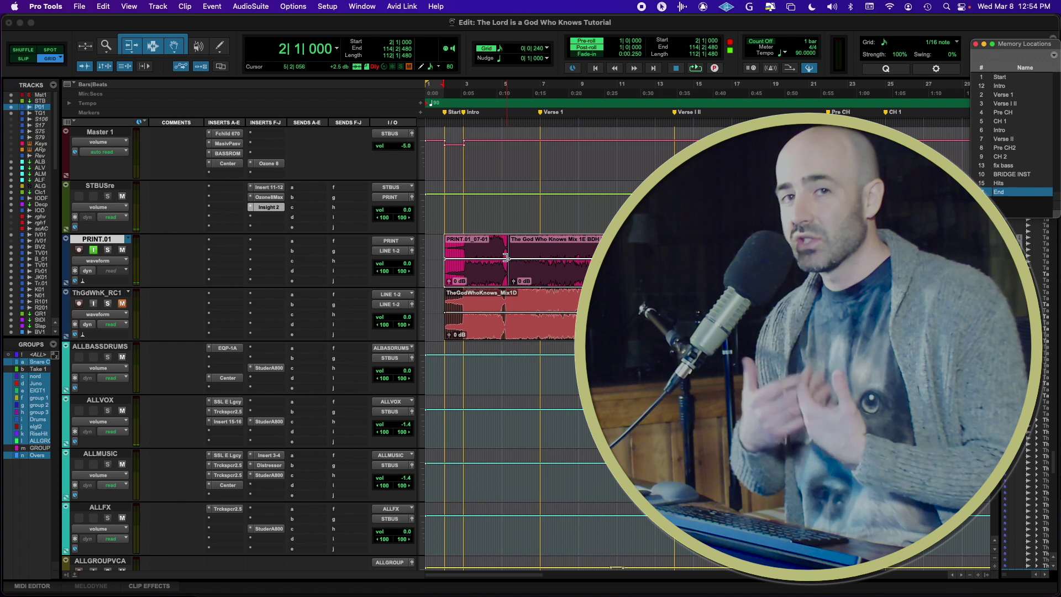
click(544, 239)
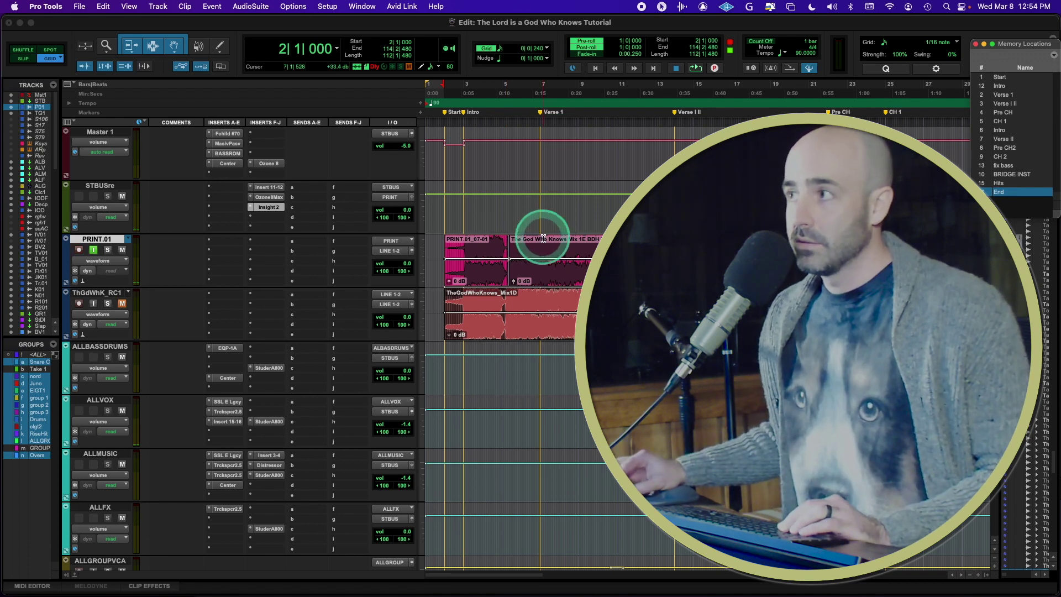
click(542, 238)
key(super+bracketright)
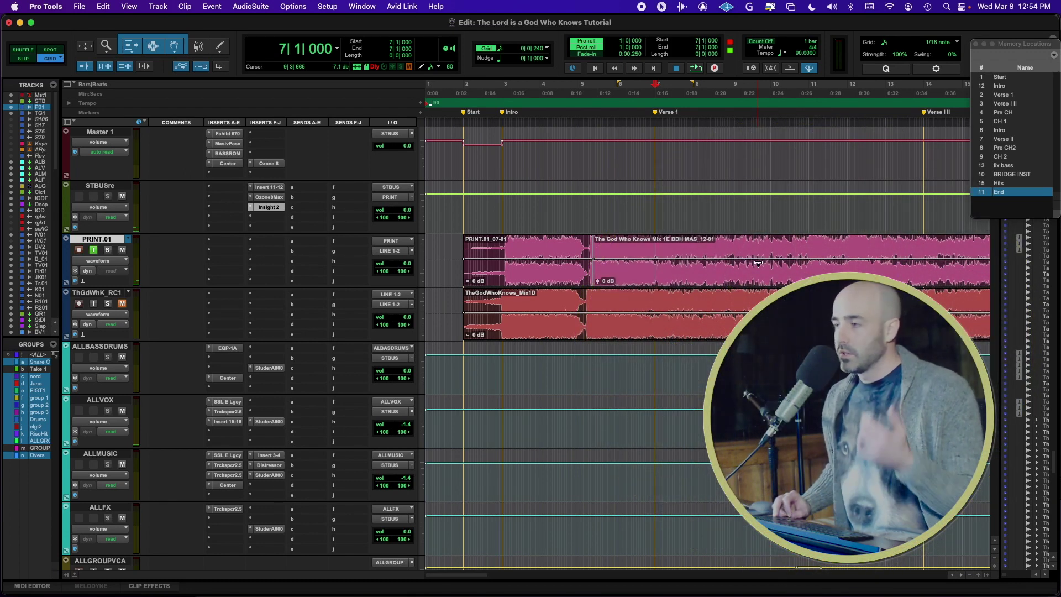
Punch in at bar 7, trim ALLFX volume by -2.5 dB from bar 7, and select Verse 1 to End
key(super+space)
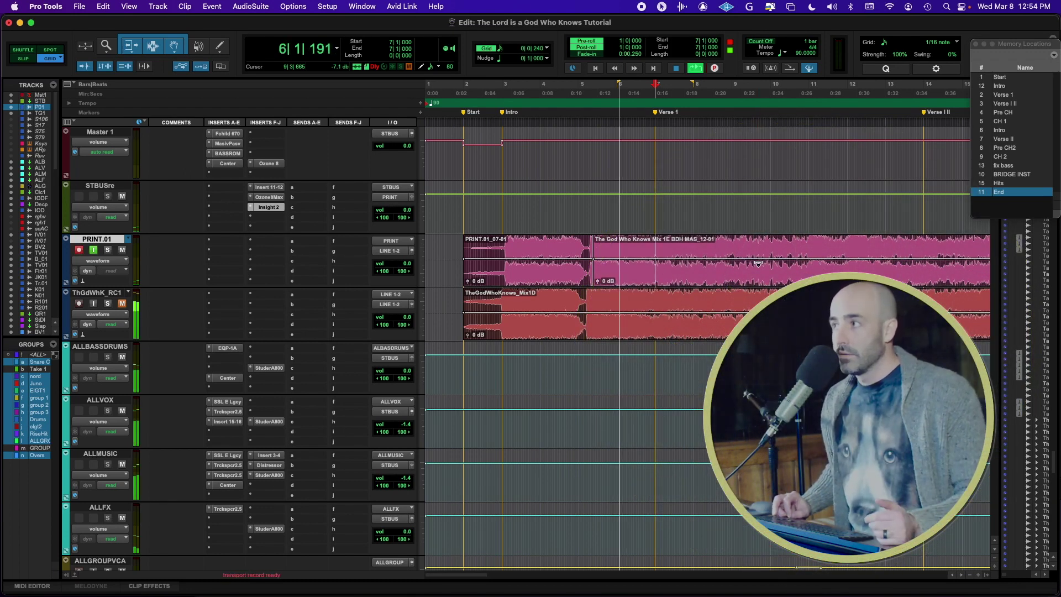
click(654, 473)
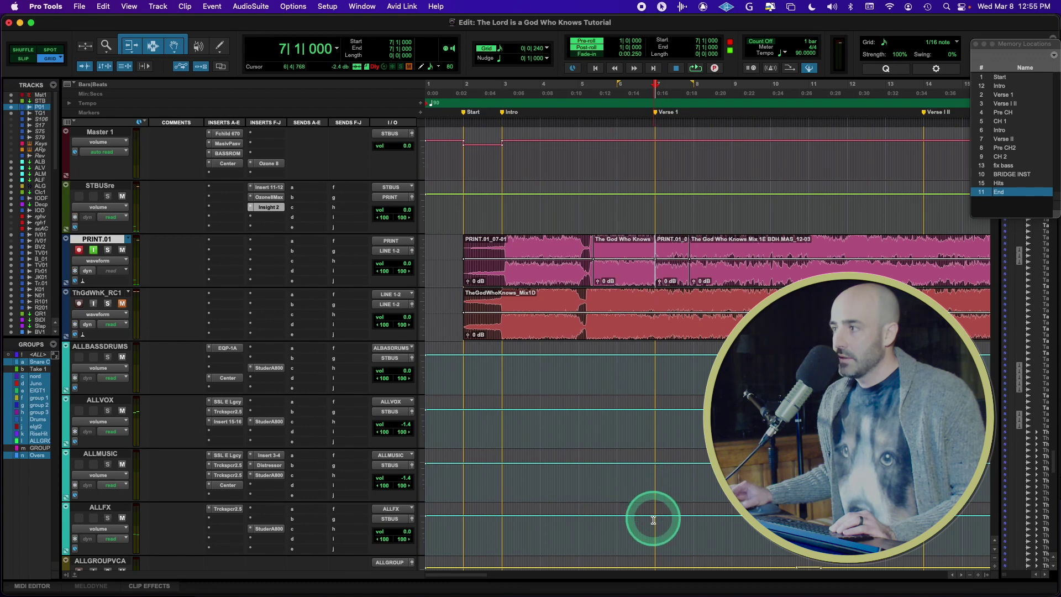
drag(657, 516, 923, 524)
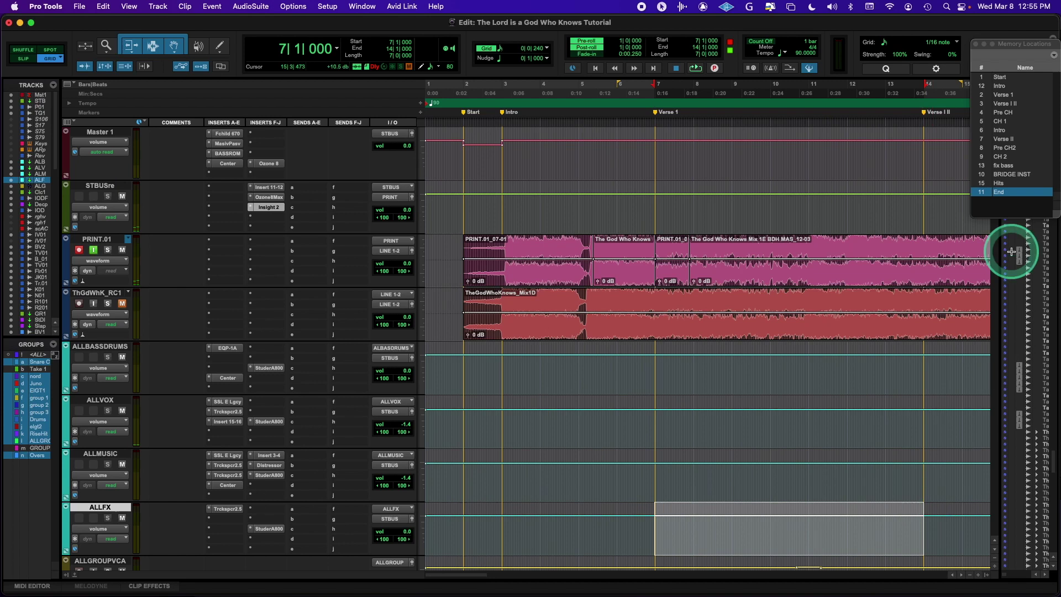
drag(734, 514, 733, 512)
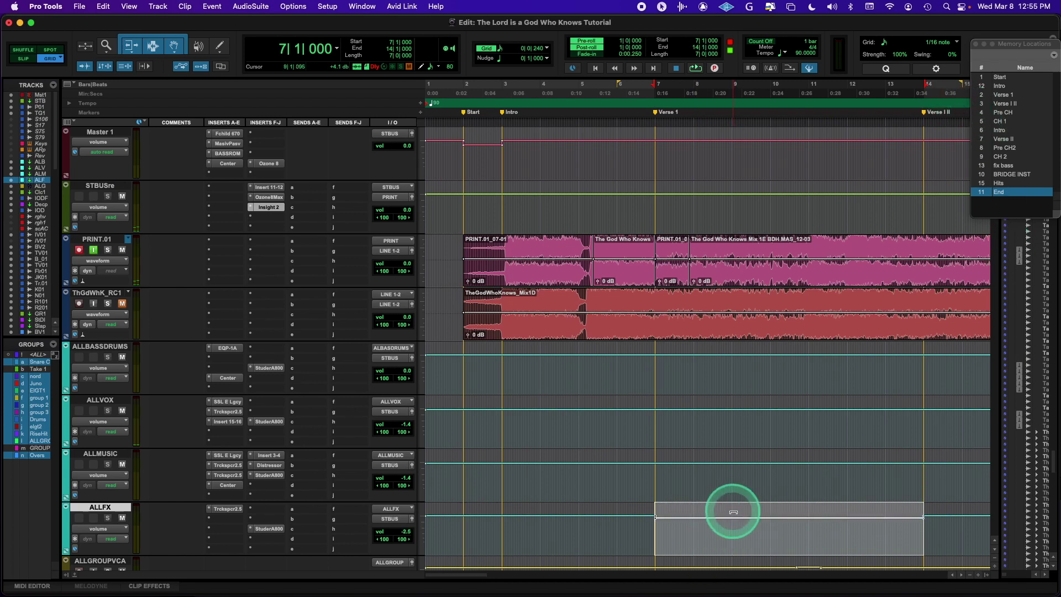
click(1008, 95)
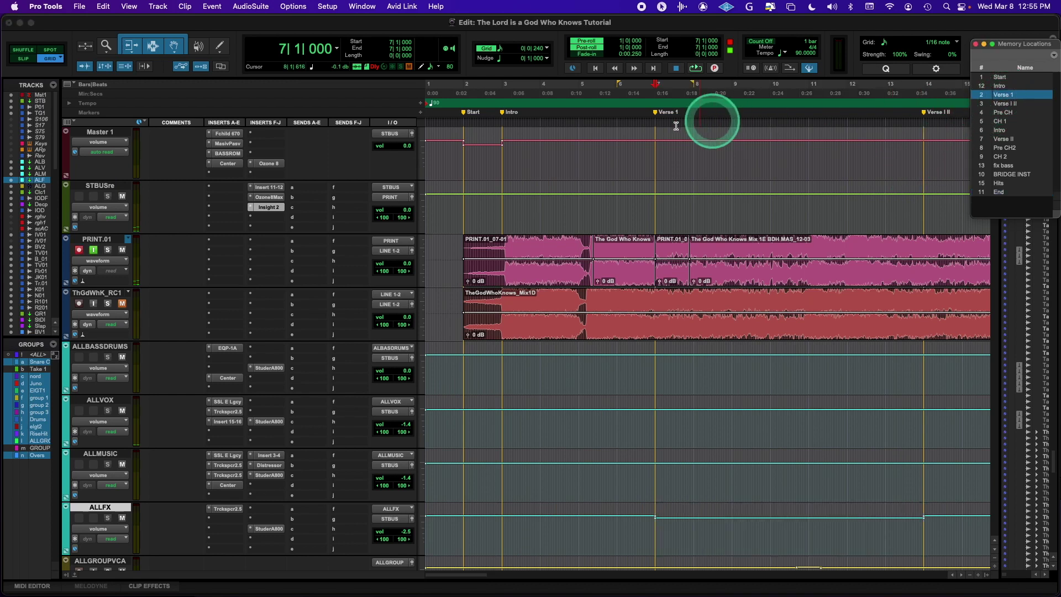
shift+click(1015, 192)
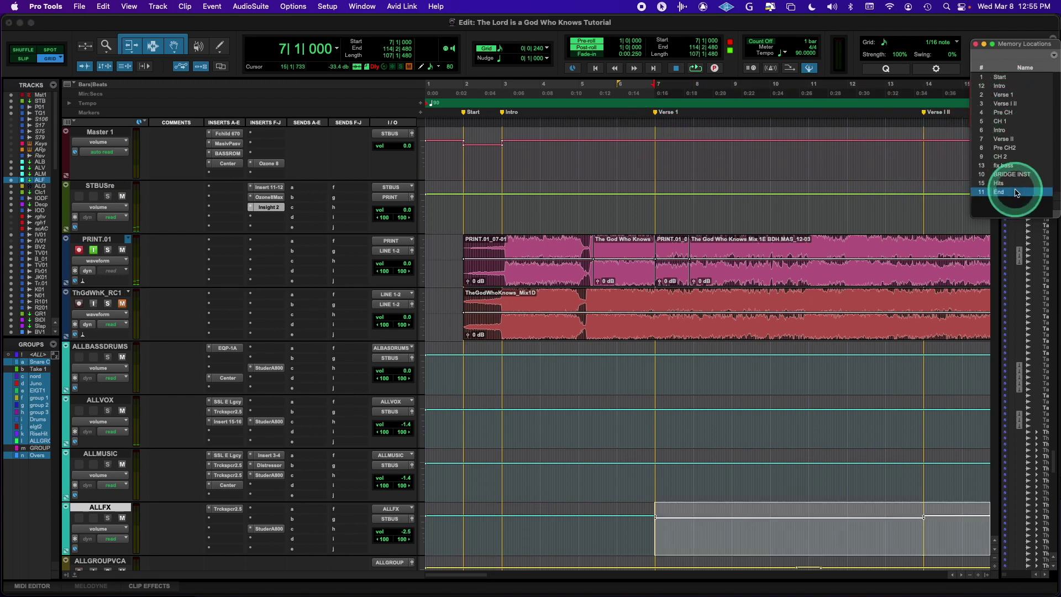
Punch-record from Verse 1 with pre-roll onto PRINT.01, keeping take PRINT.01_09-01
key(space)
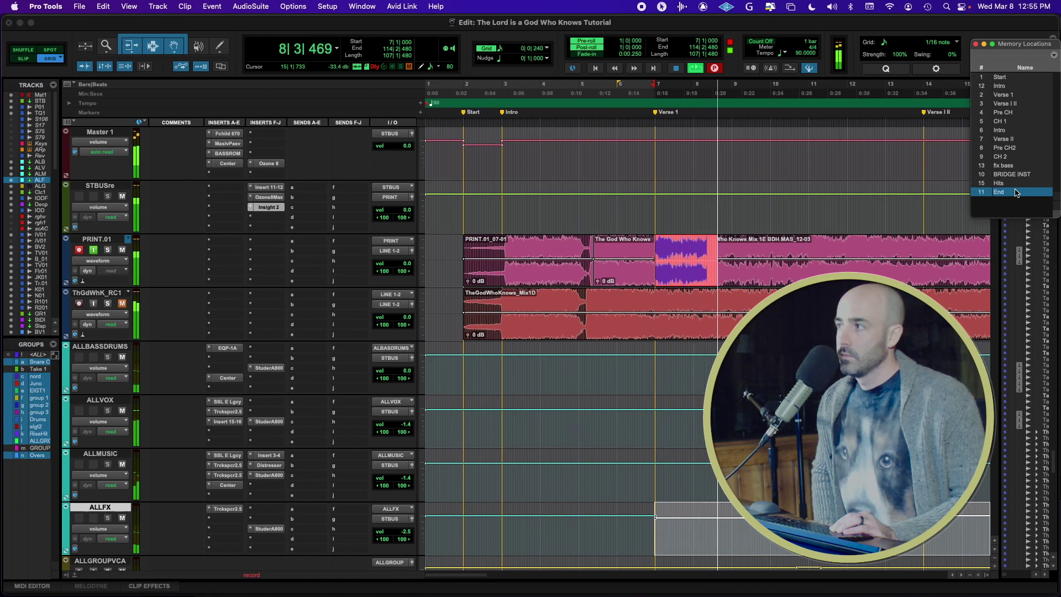
key(space)
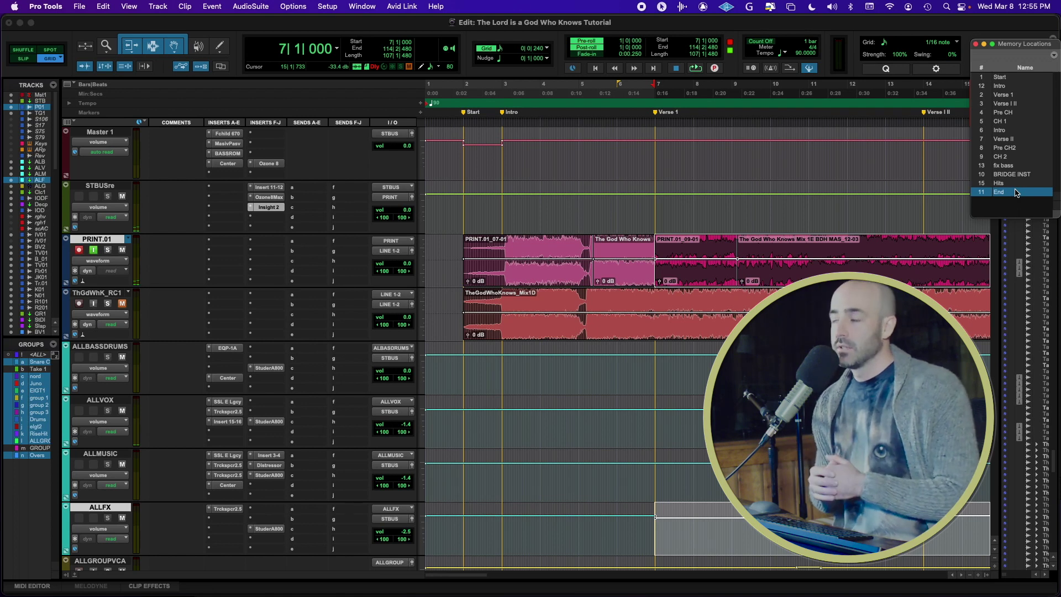
Select PRINT.01_09-01 and audition the seam region from 6|3|000 to 7|2|720
key(super+bracketleft)
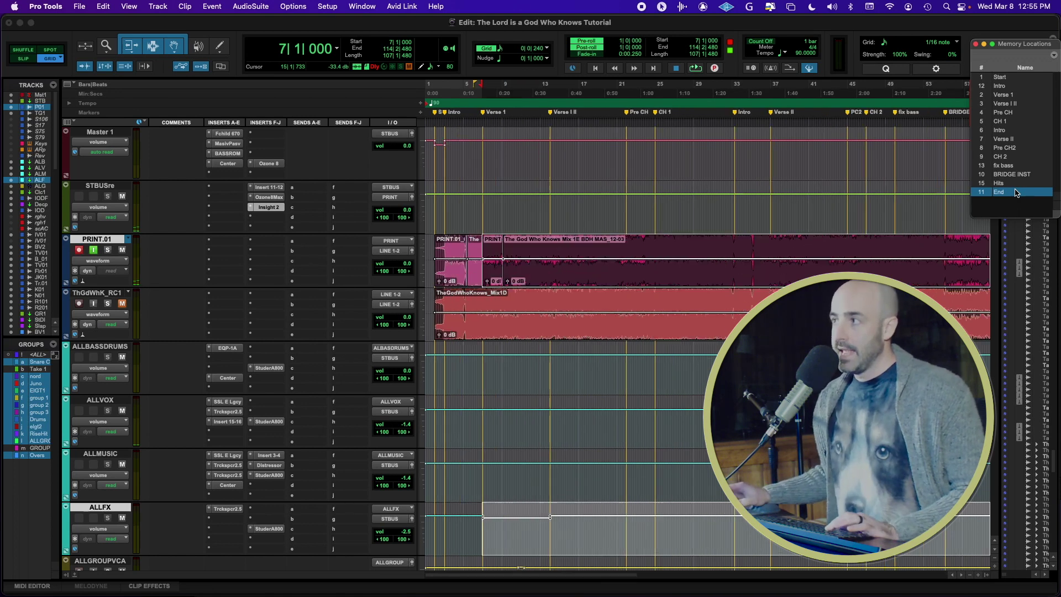
key(super+bracketright)
key(super+bracketright)
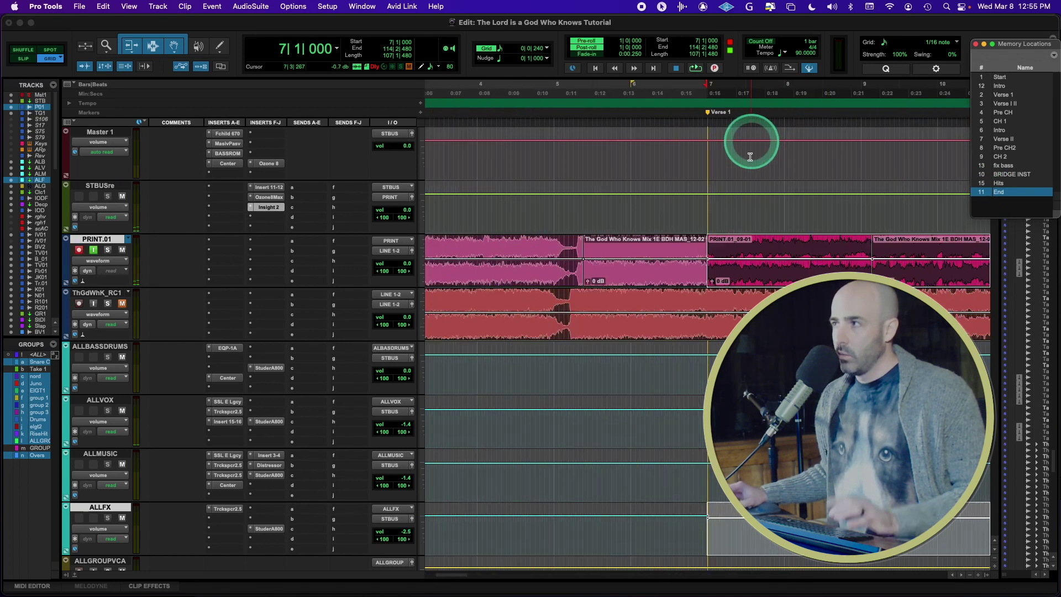
click(765, 260)
click(767, 273)
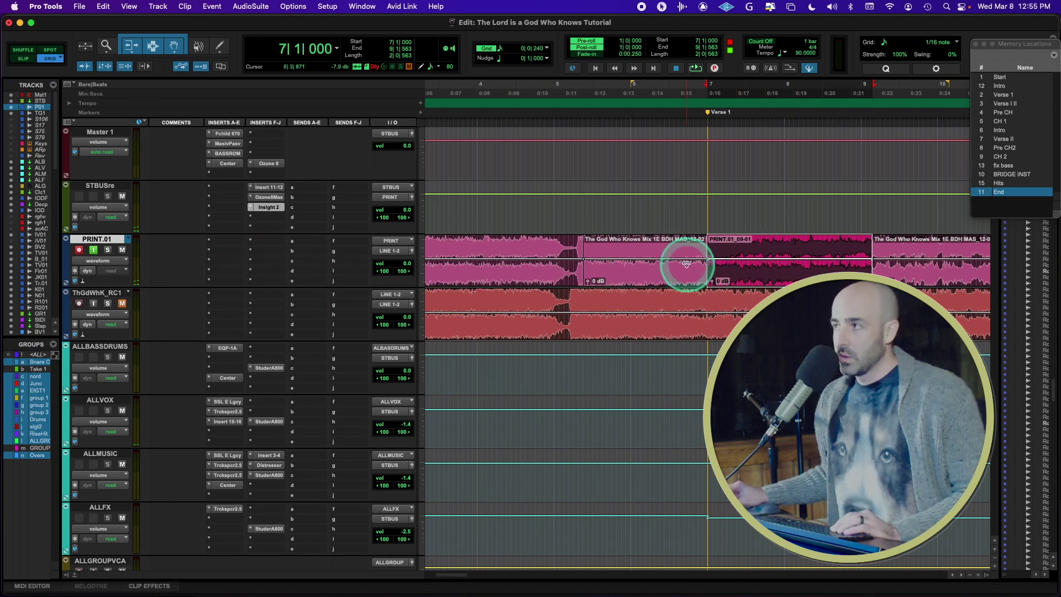
drag(673, 244, 742, 249)
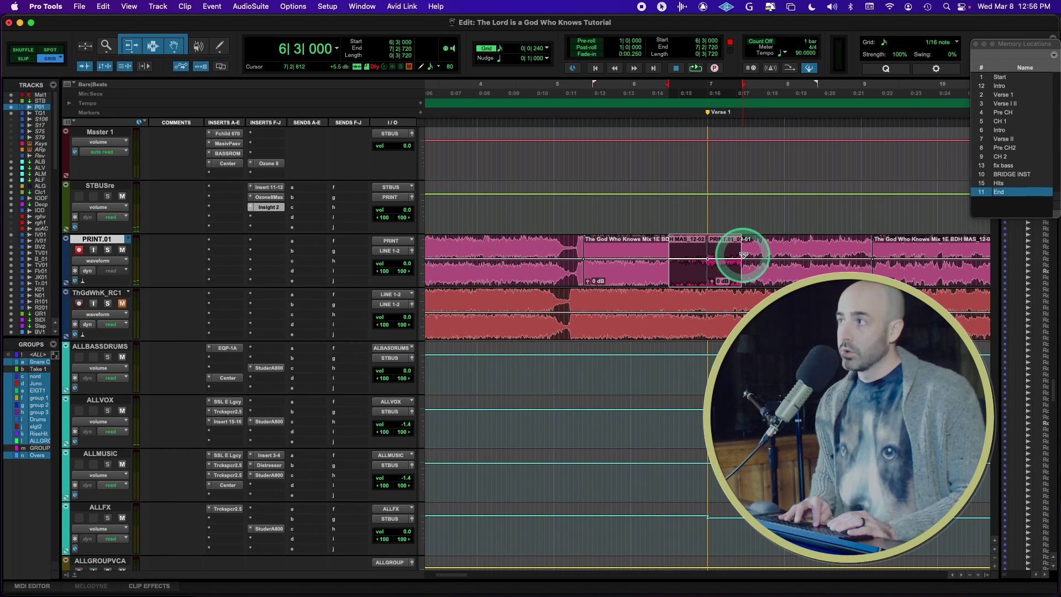
key(space)
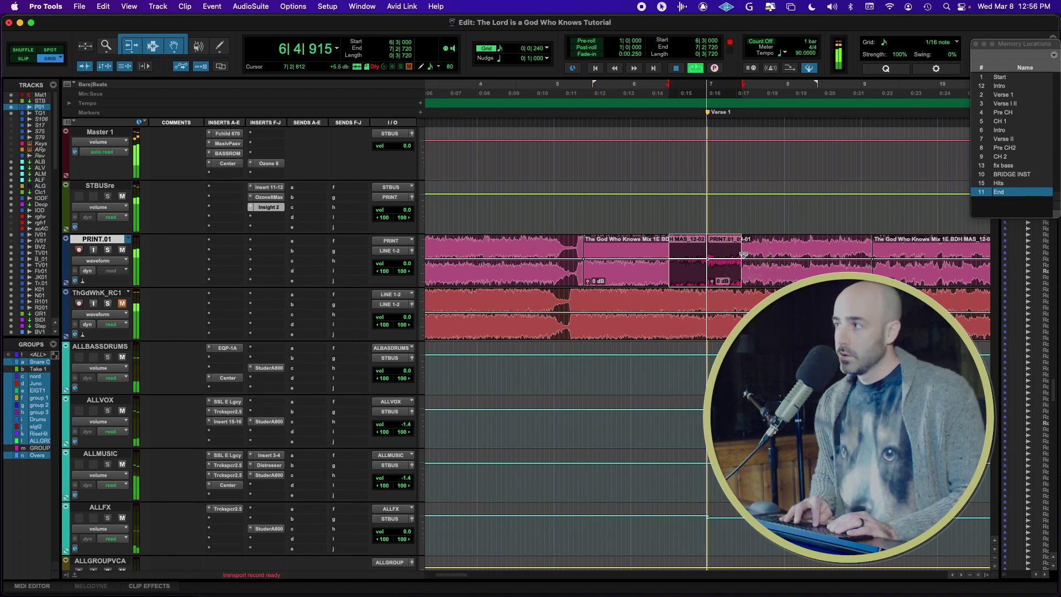
key(space)
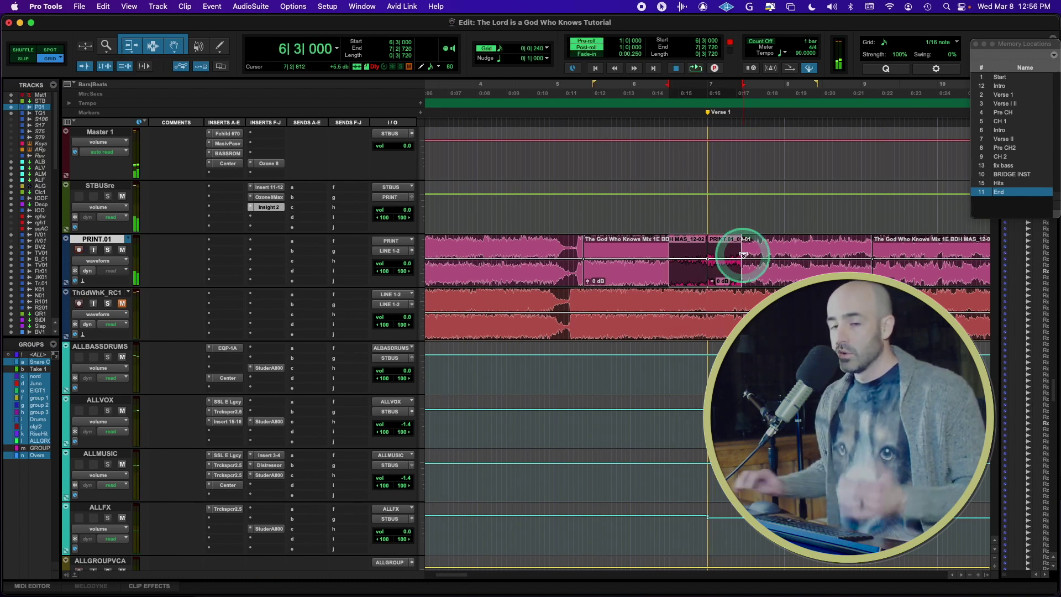
Audition the bar 9 punch-in clip and mark a short range across its starting seam
click(911, 278)
key(space)
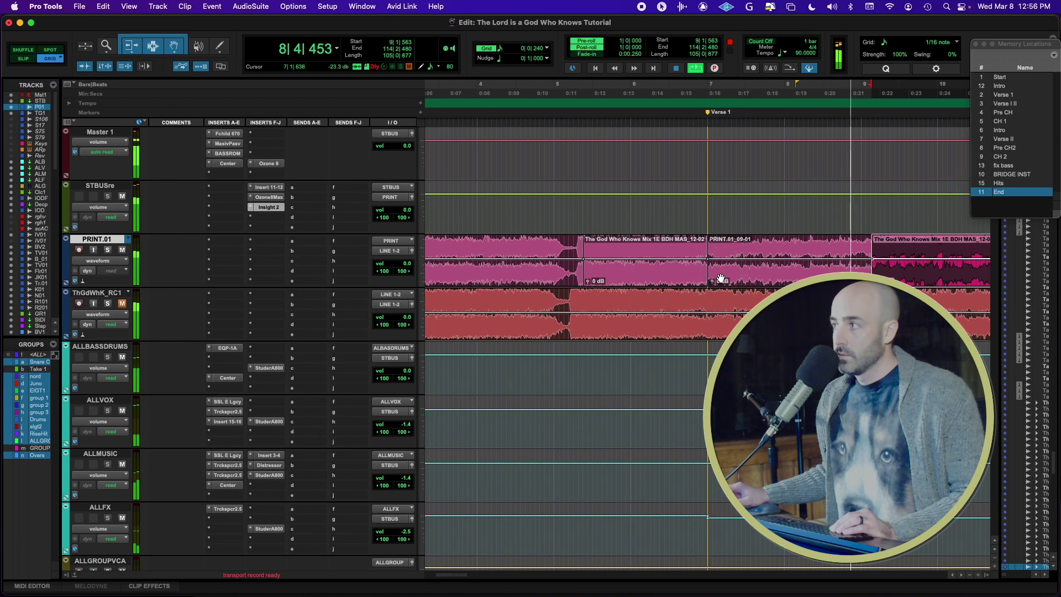
key(space)
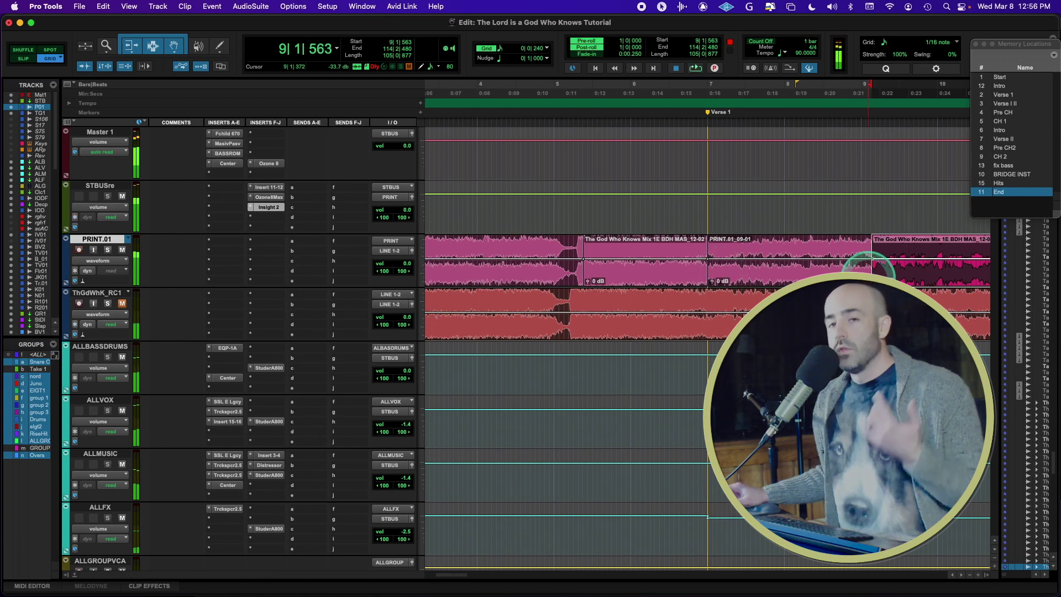
click(871, 270)
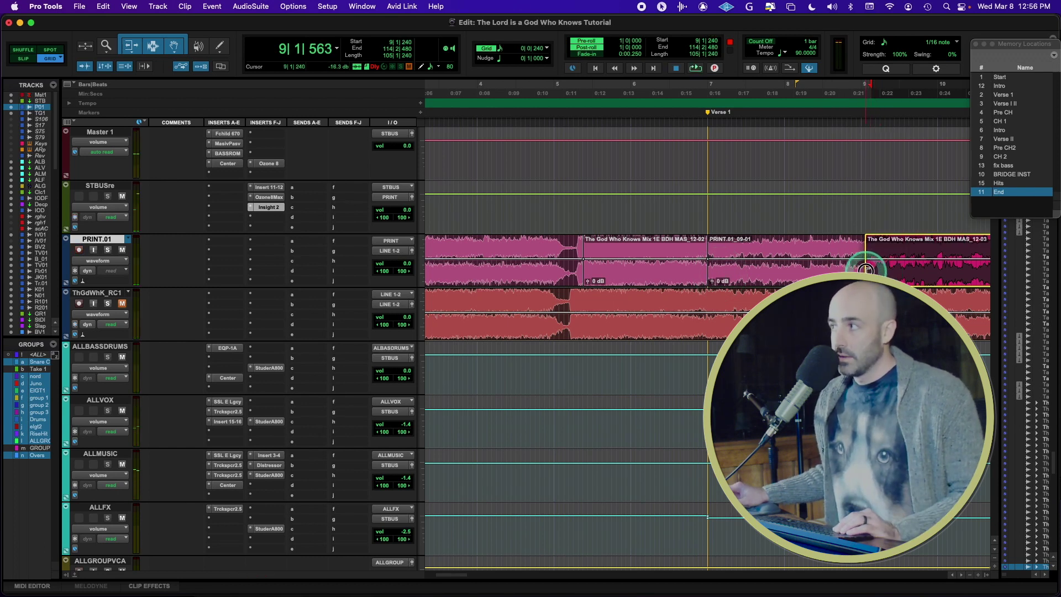
click(861, 269)
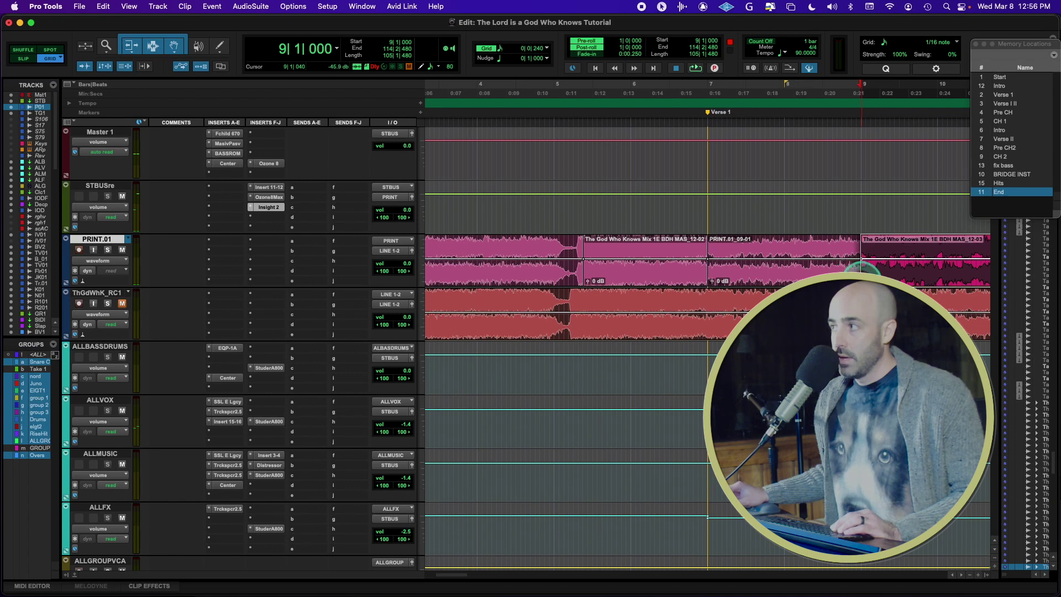
click(862, 273)
click(845, 253)
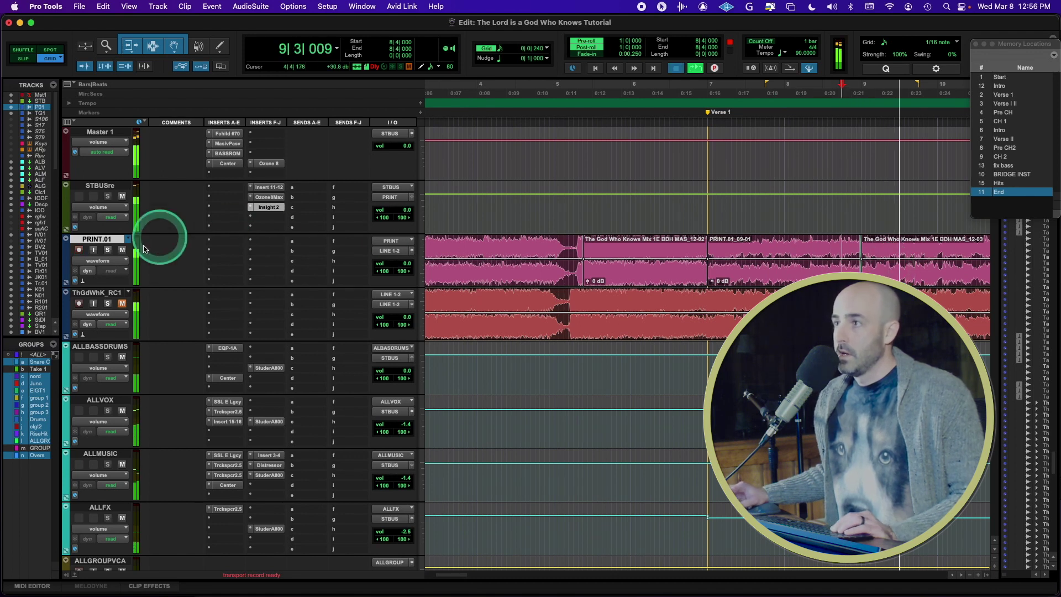
key(space)
Turn on input monitoring for PRINT.01 and show the whole session
click(93, 250)
click(955, 272)
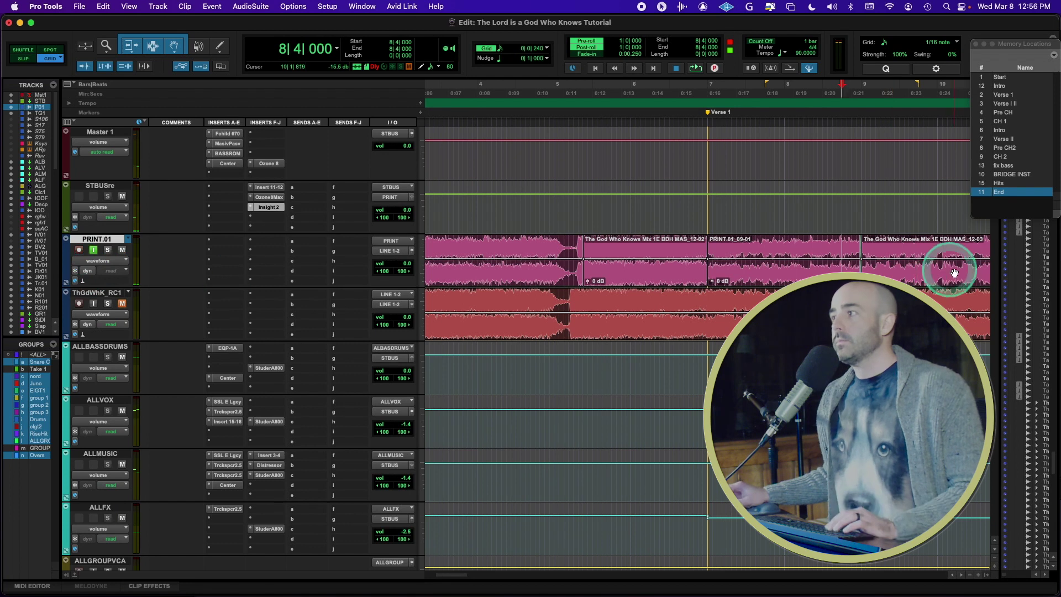
key(alt+a)
Extend the PRINT.01 clip selection back to bar 2 so it covers every clip
key(r)
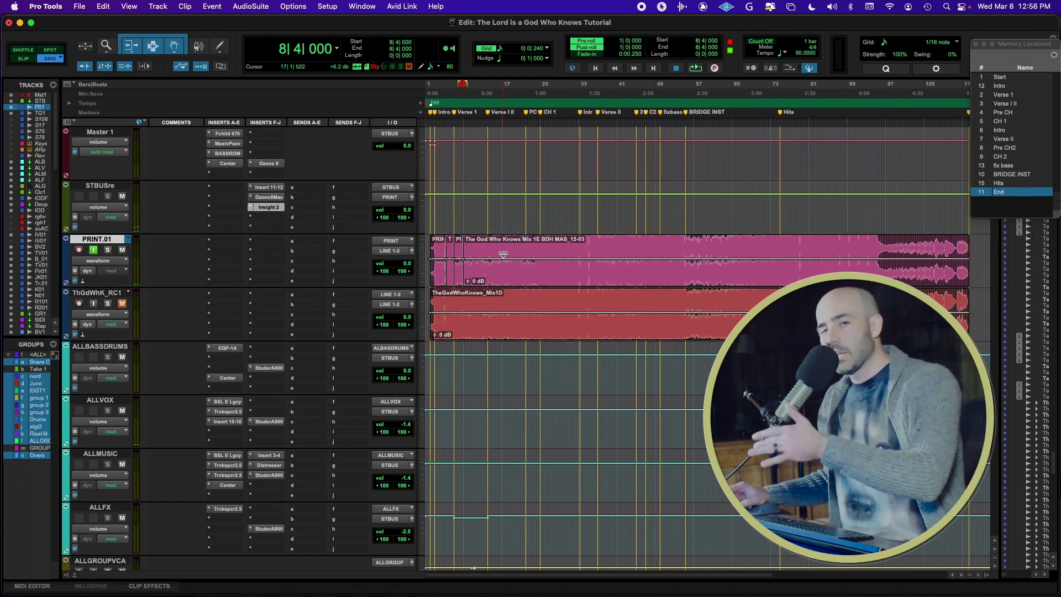
click(674, 278)
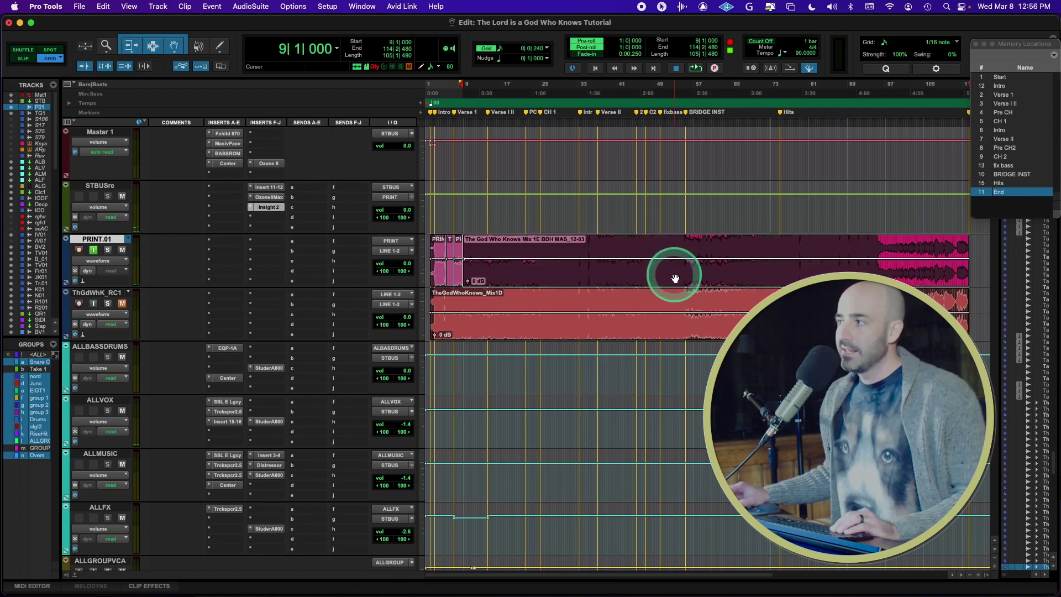
key(t)
key(t)
shift+click(522, 272)
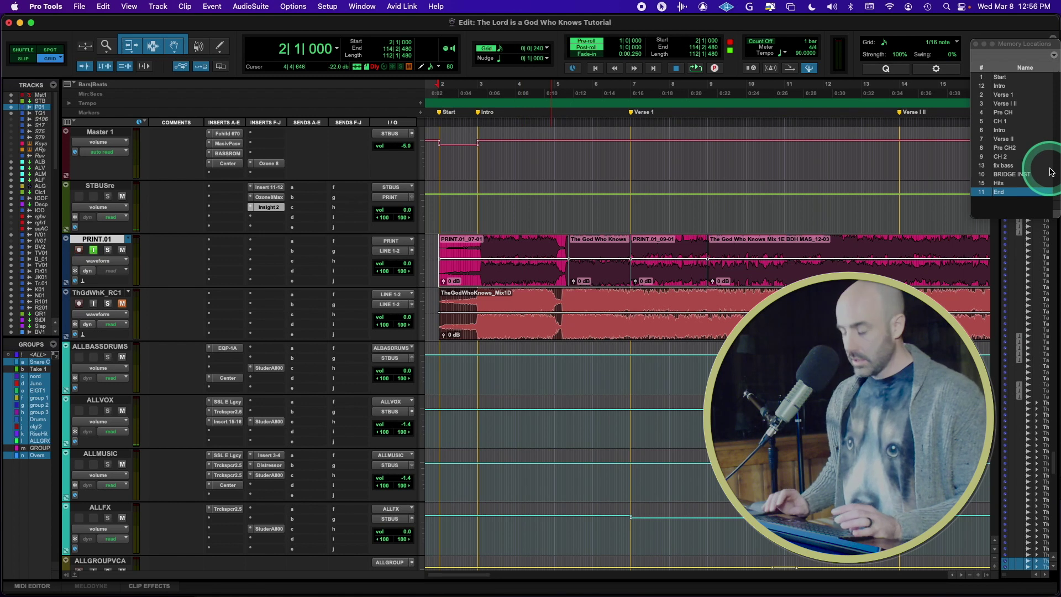
Close Memory Locations and display the Clip List in the Edit window
key(super+5)
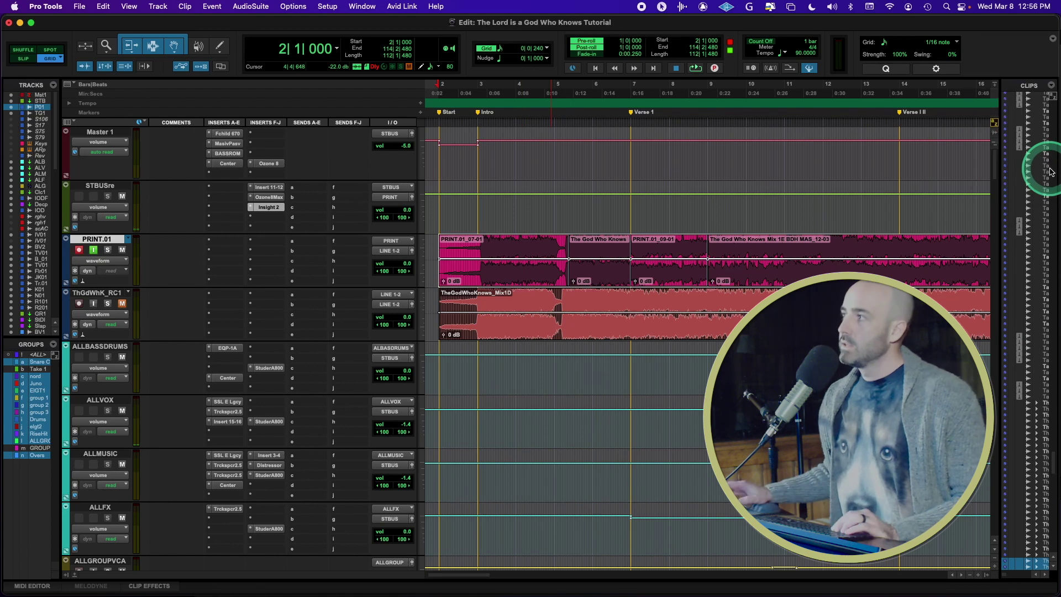
click(1053, 41)
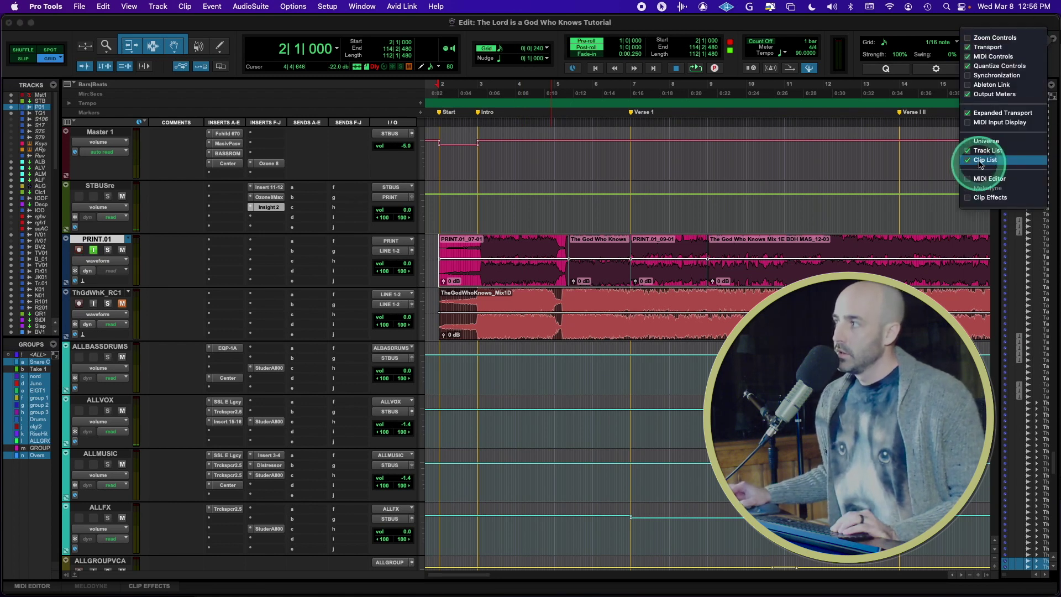
click(977, 160)
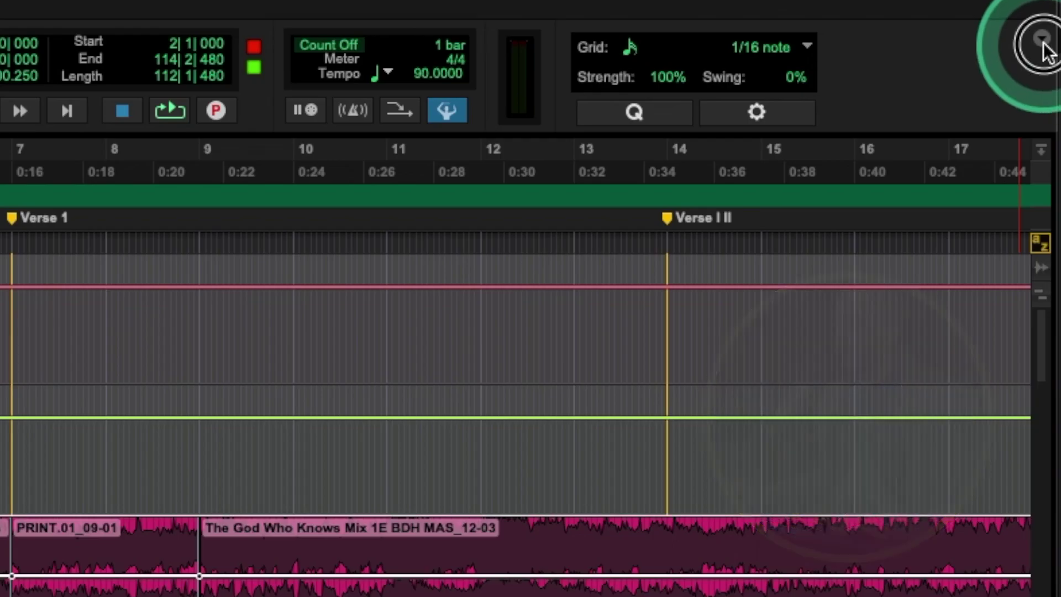
click(1053, 39)
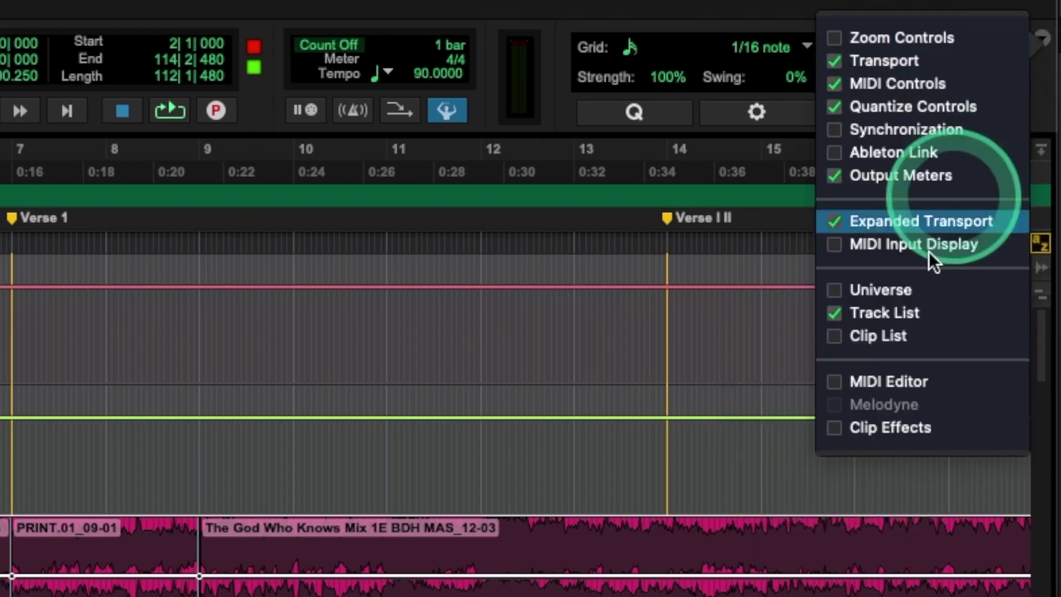
click(899, 337)
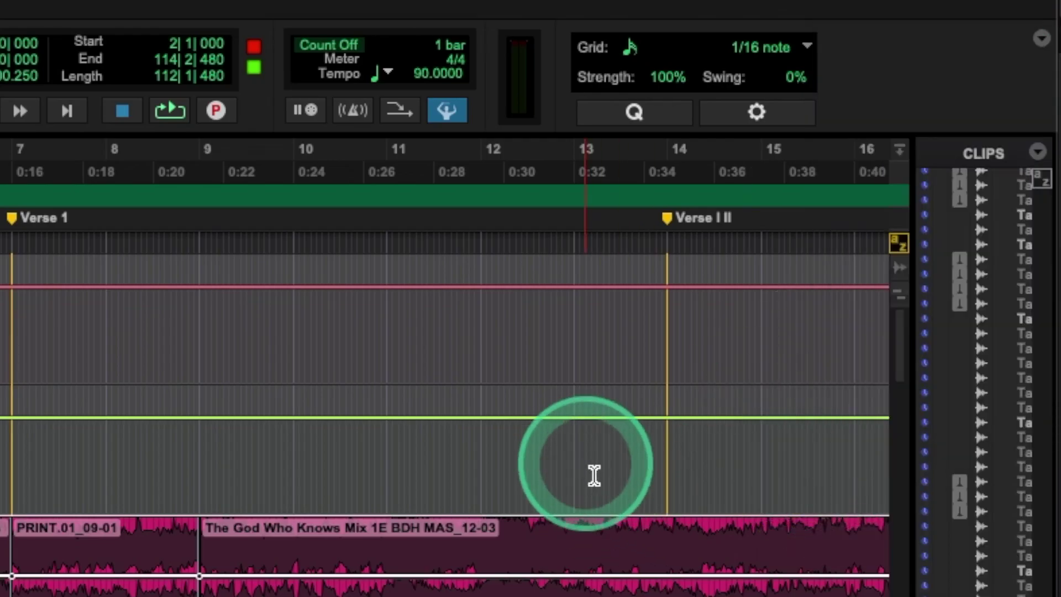
key(alt+a)
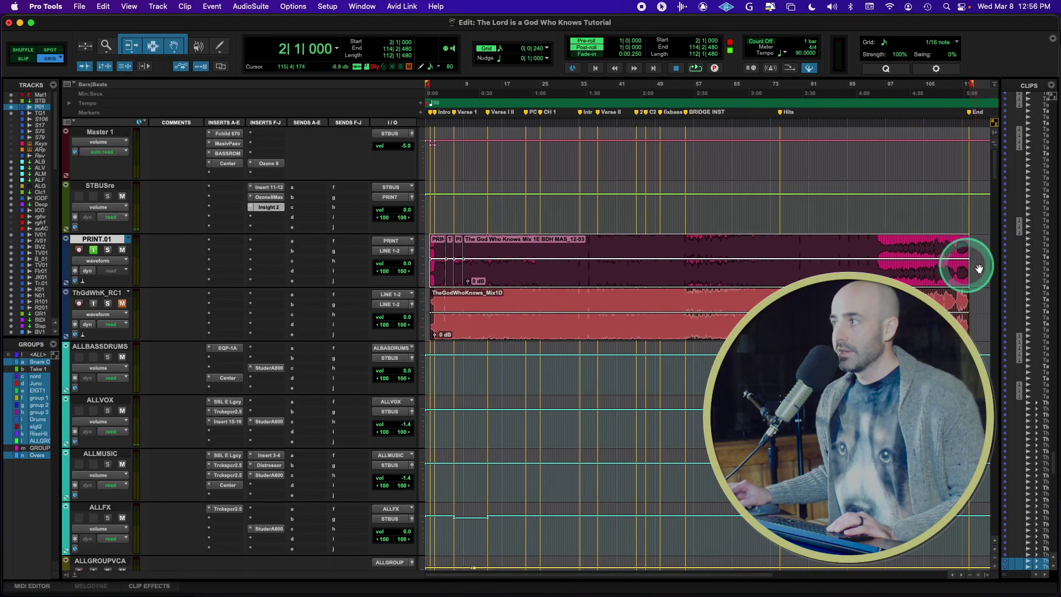
Zoom around the opening bars and drag-select the PRINT.01 clips
key(super+])
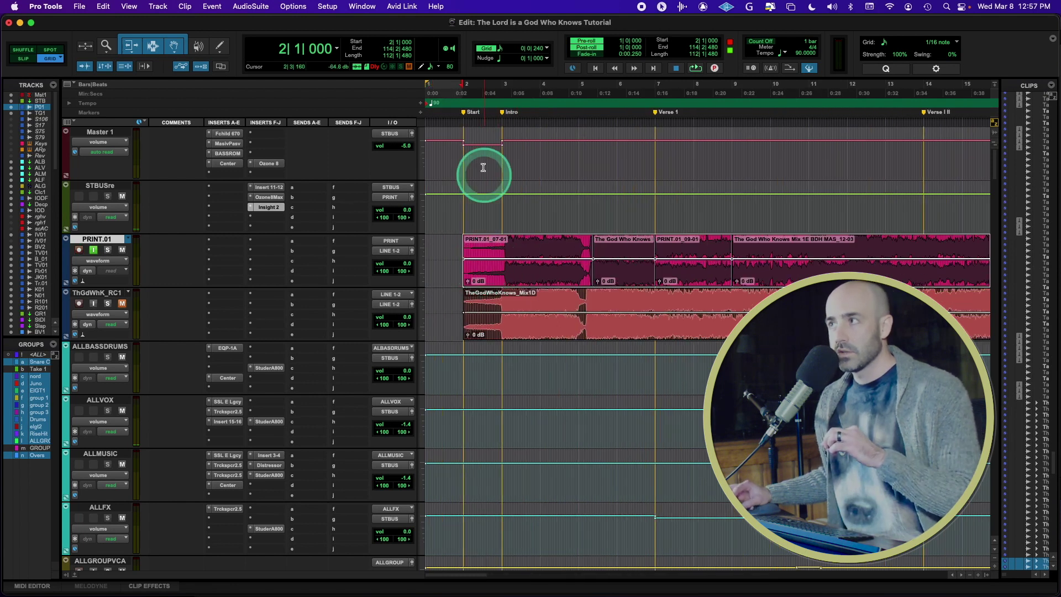
mouse_move(615, 293)
mouse_down()
mouse_move(587, 266)
mouse_move(805, 275)
mouse_up()
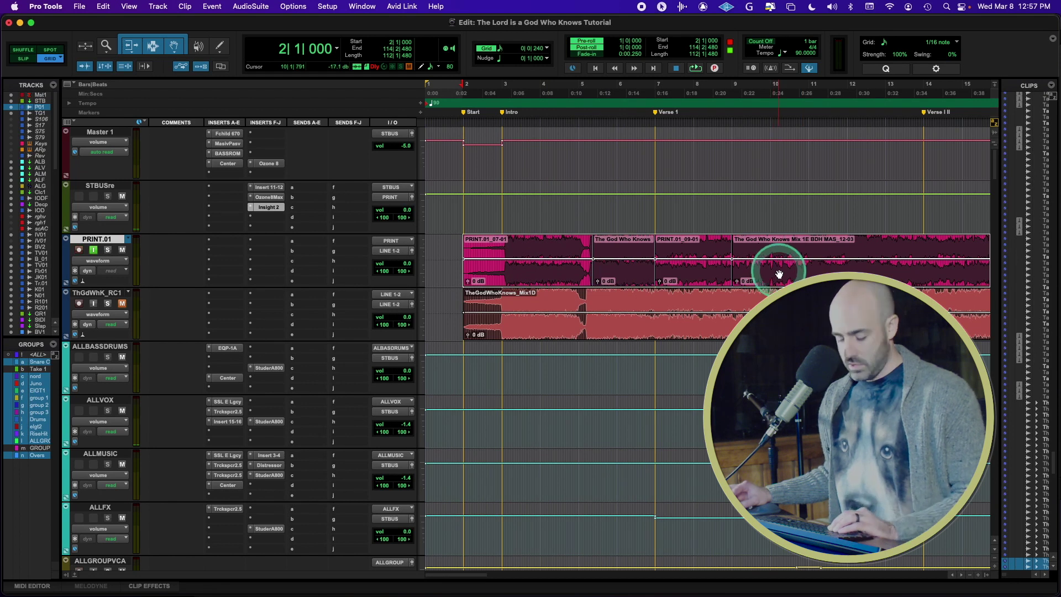
key(r)
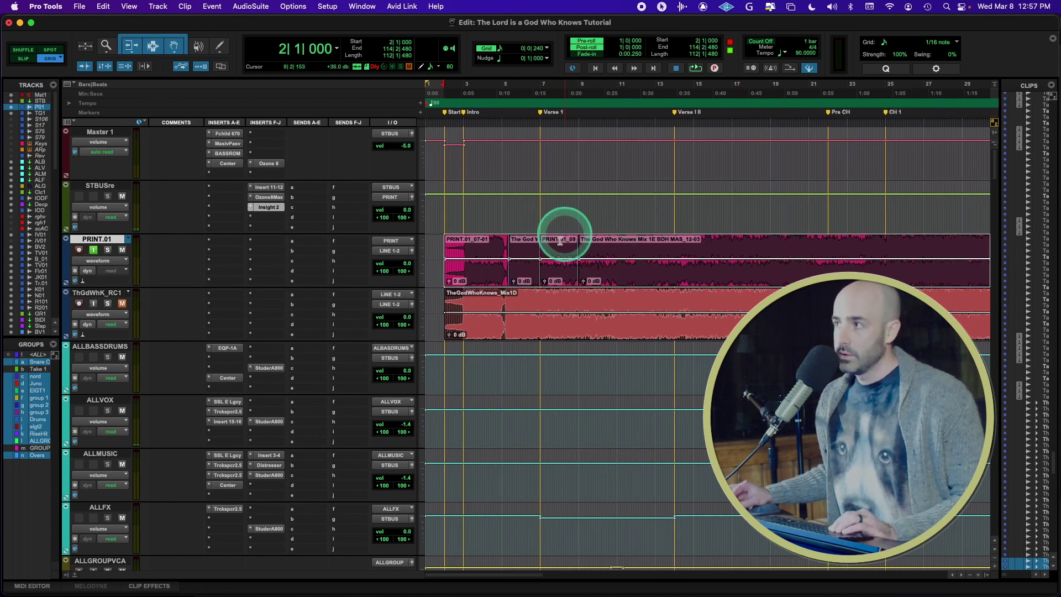
drag(560, 241, 481, 251)
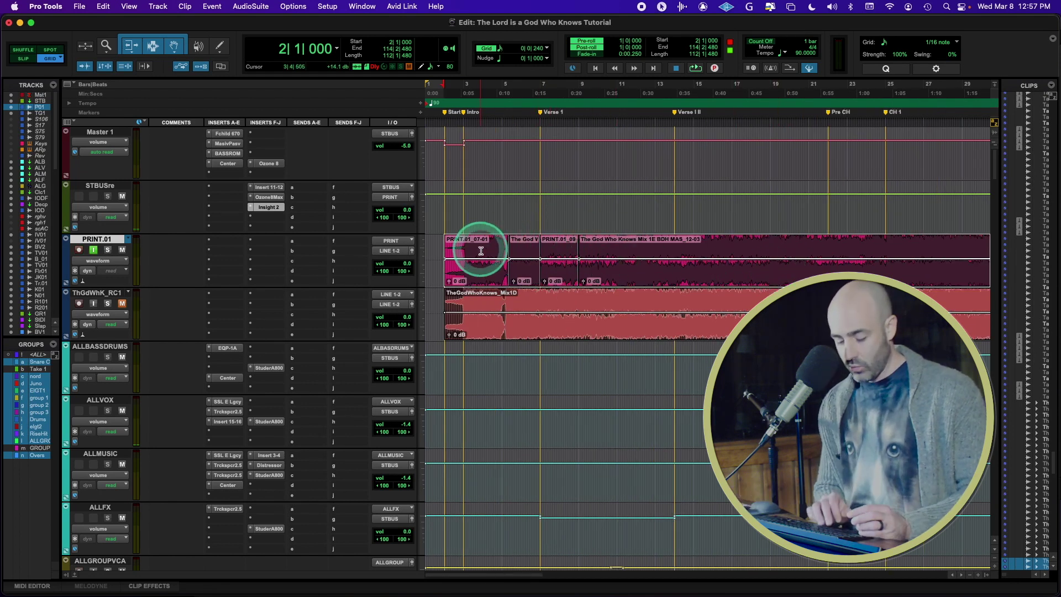
key(shift+r)
Consolidate the selected clips into PRINT.01_10 with Shift+Option+3 and select the new clip
click(481, 251)
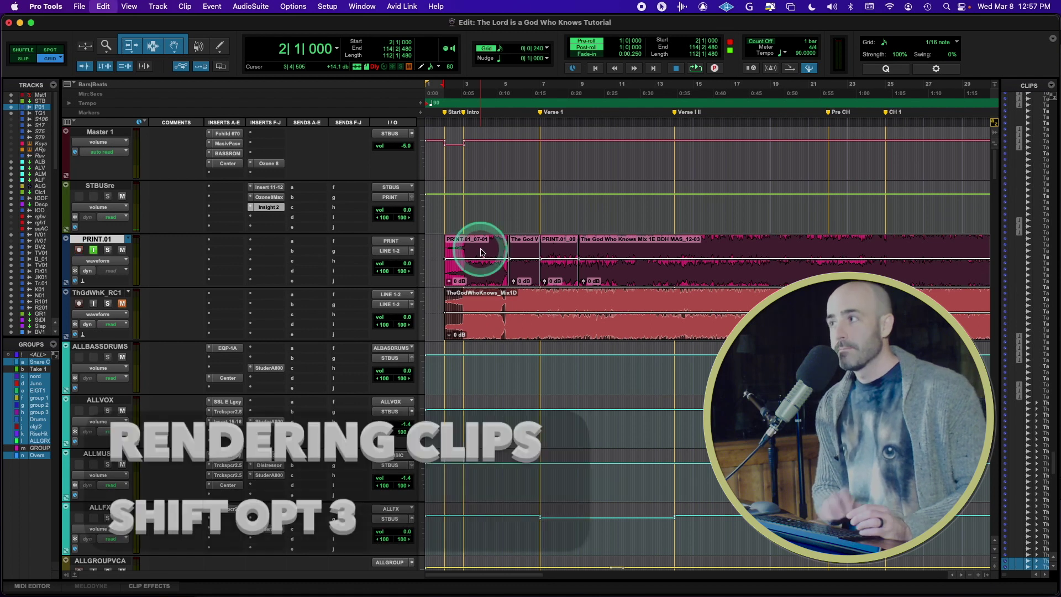
key(shift+alt+3)
key(alt+a)
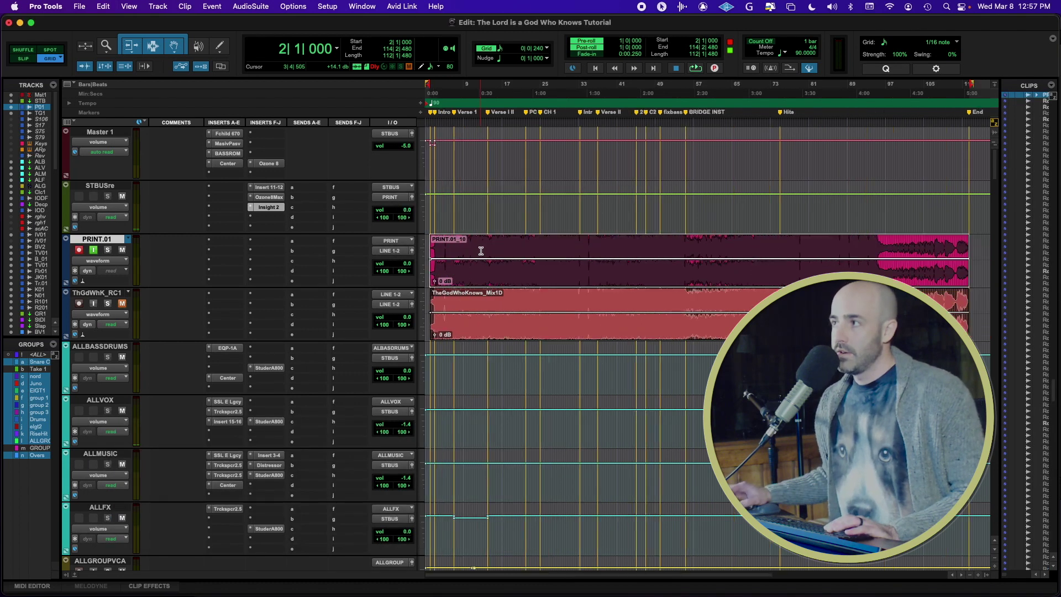
mouse_move(481, 251)
mouse_down()
mouse_move(711, 260)
mouse_move(730, 247)
mouse_move(720, 271)
mouse_up()
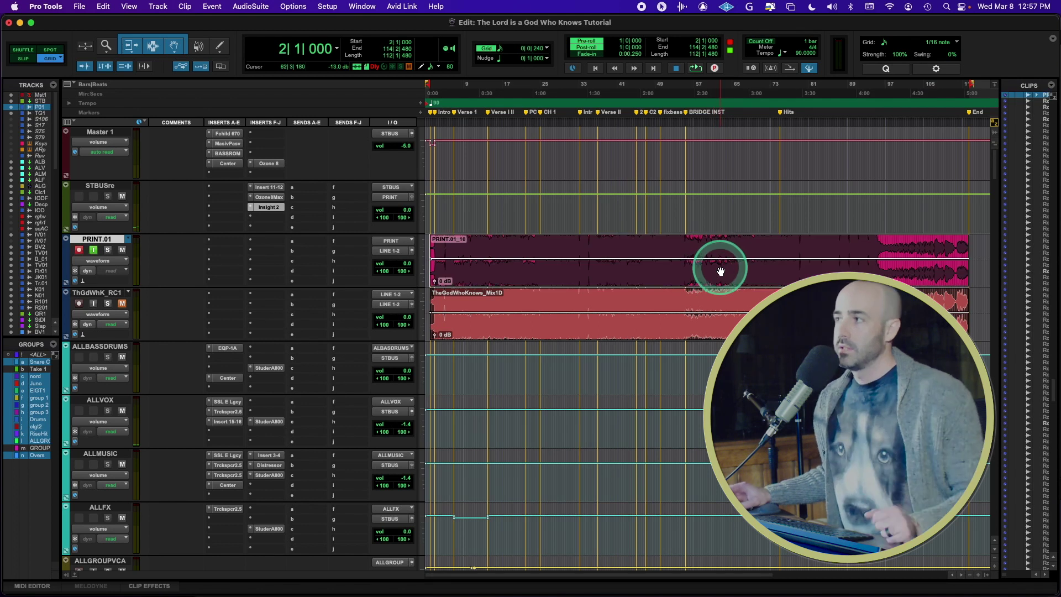
Export PRINT.01_10 from the Clips list as a 32-bit float, 48 kHz WAV into Bounced Files/mixes
right_click(1022, 95)
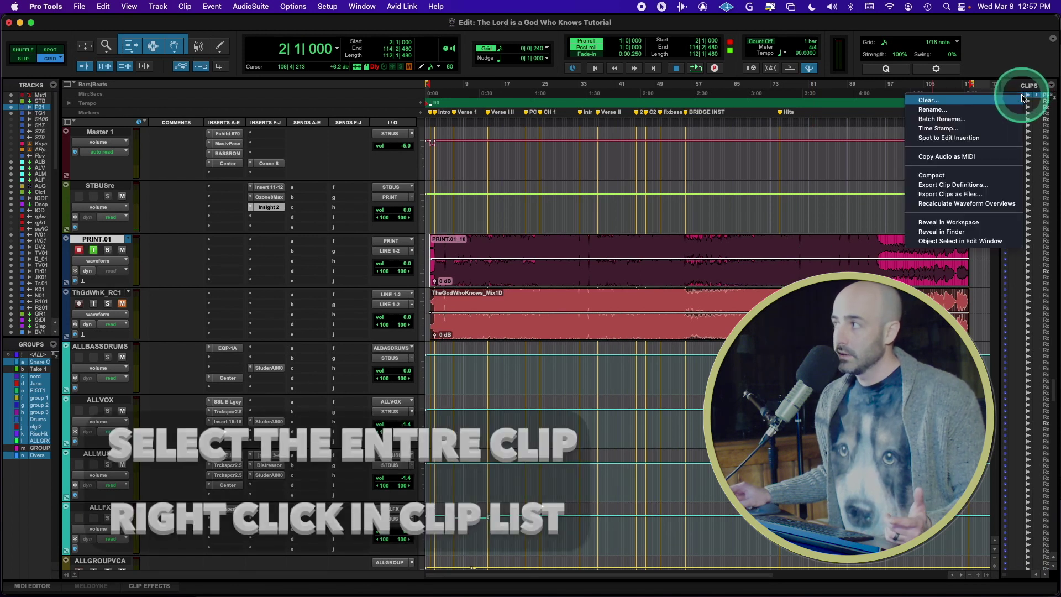
click(990, 194)
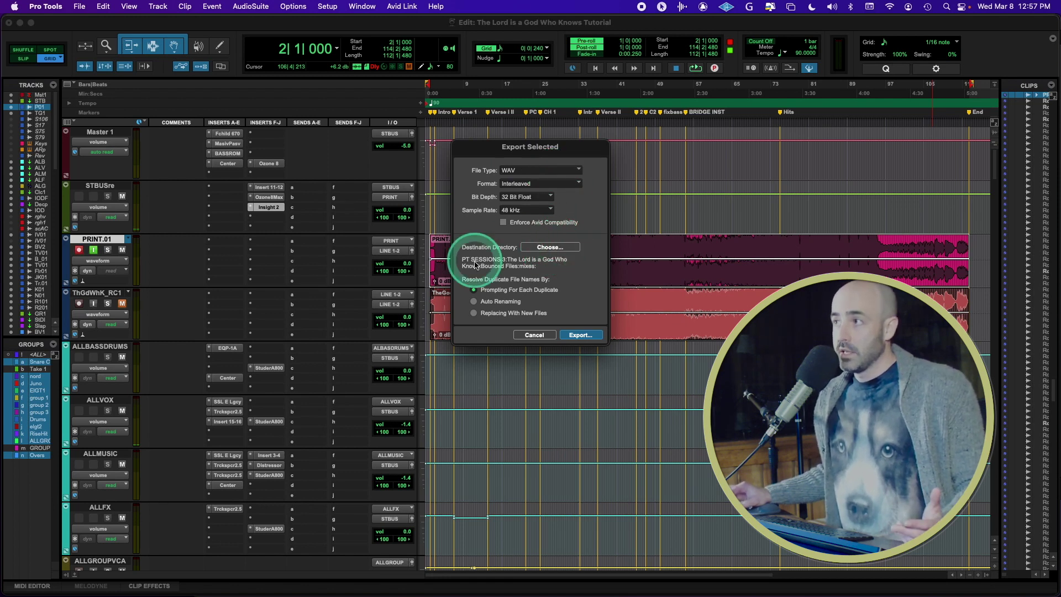
click(547, 247)
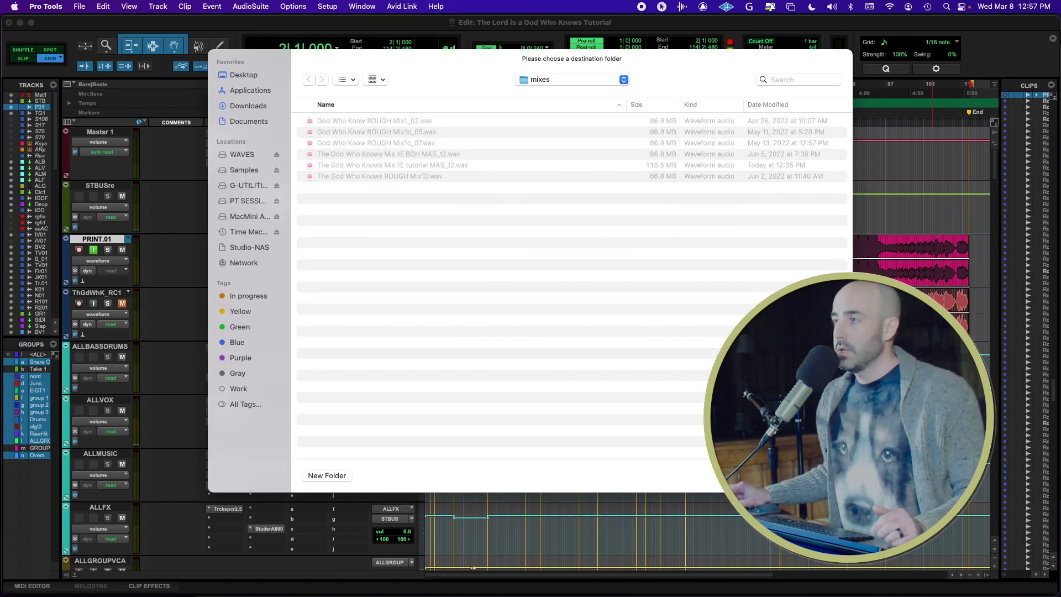
key(Return)
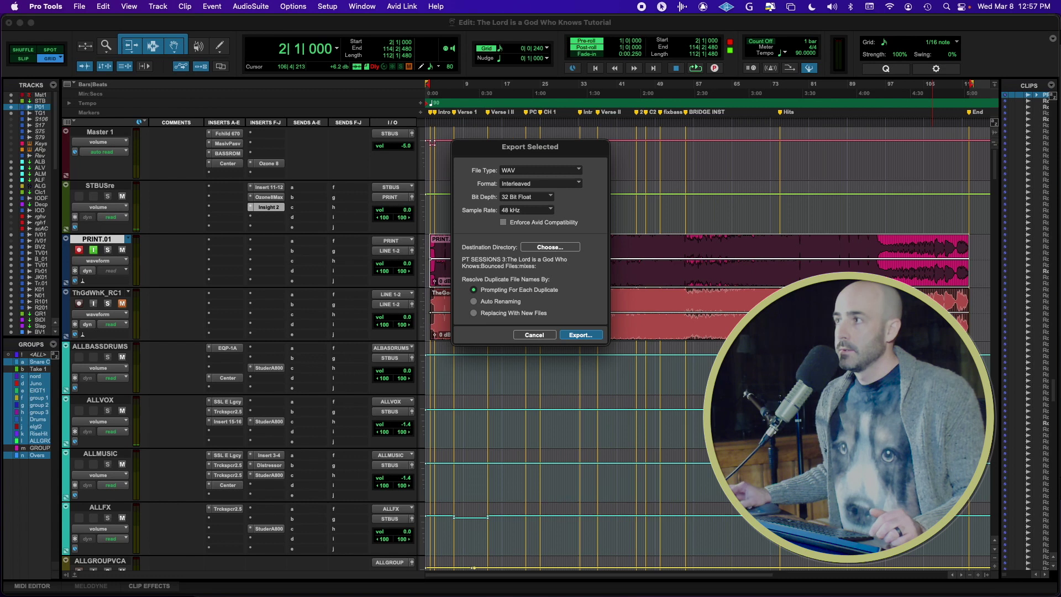
click(582, 335)
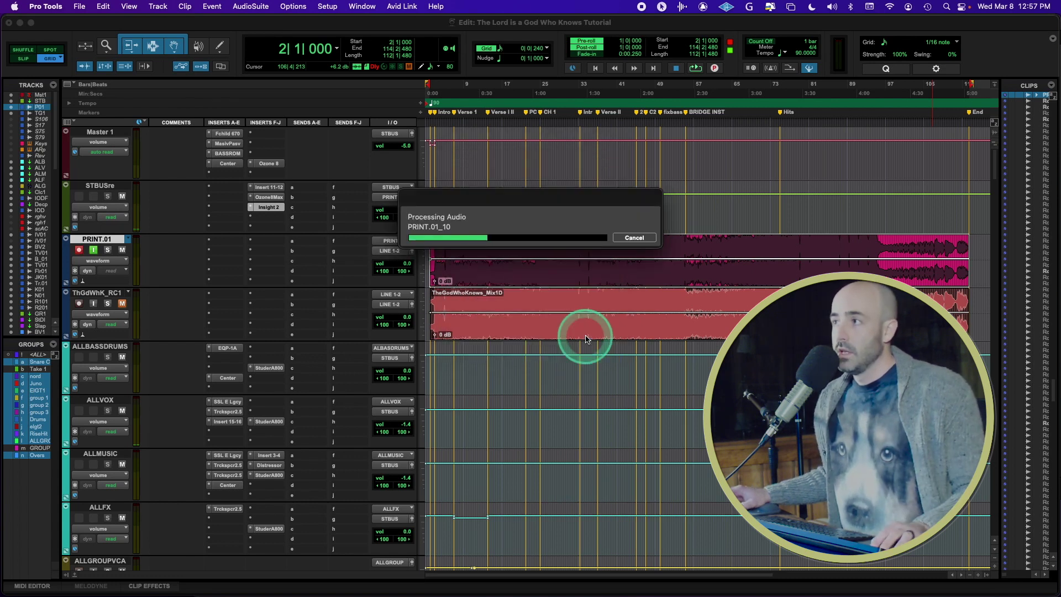